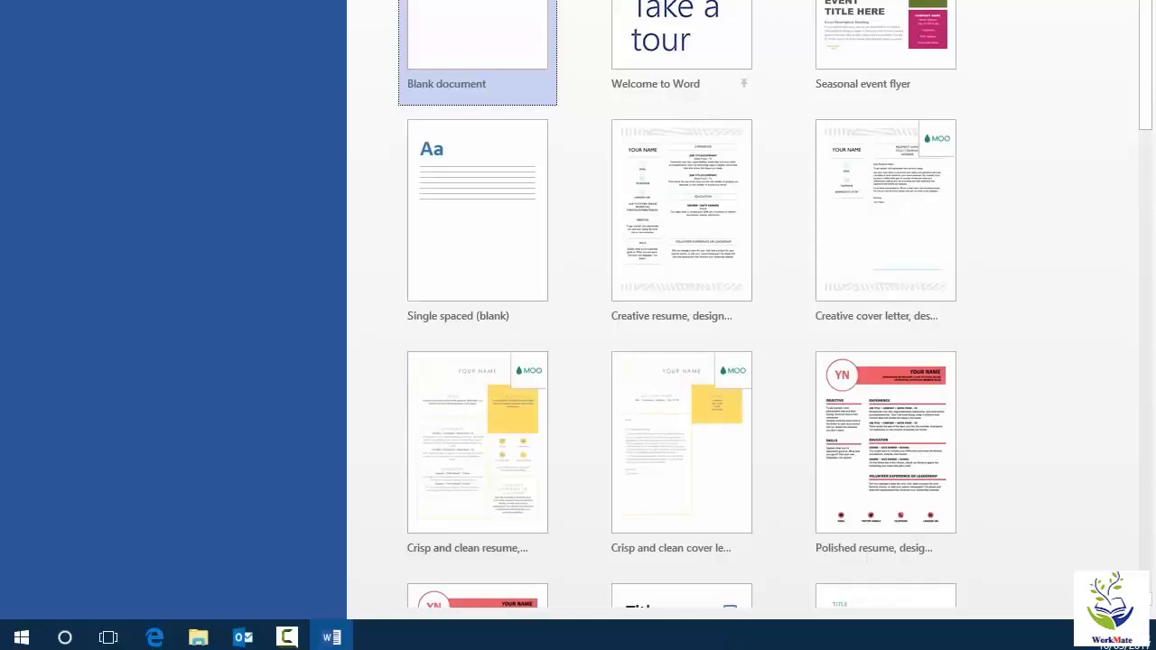
- Open Header Footer Example.docx and look through its pages
click(121, 36)
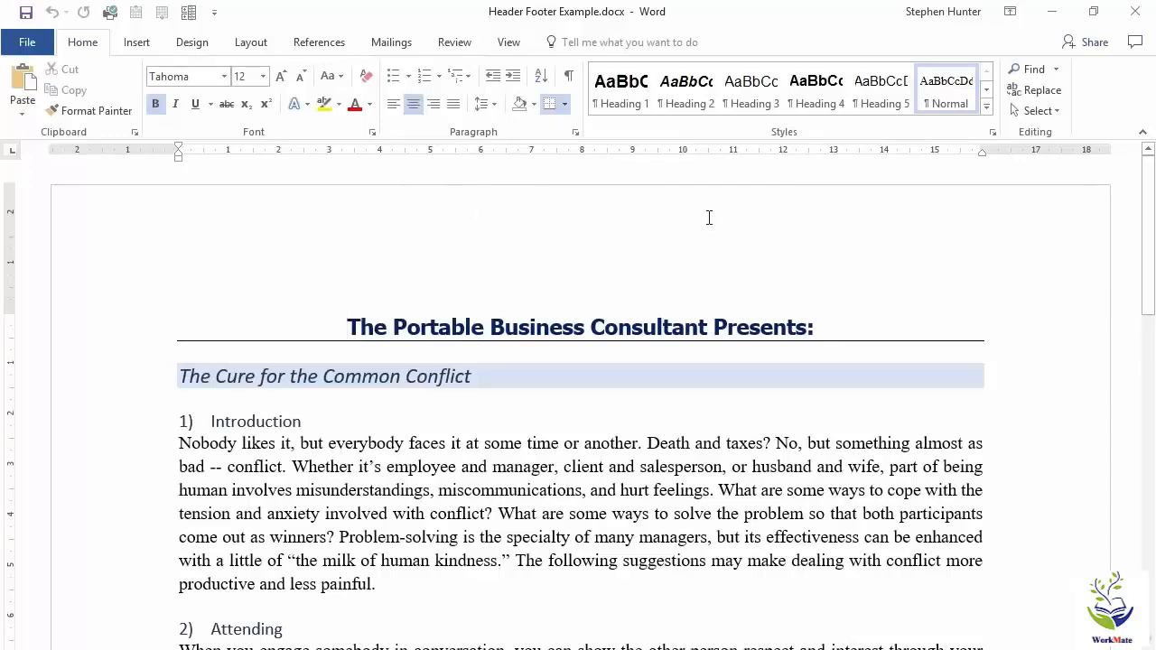
scroll(696, 567, down, 15)
scroll(696, 567, down, 5)
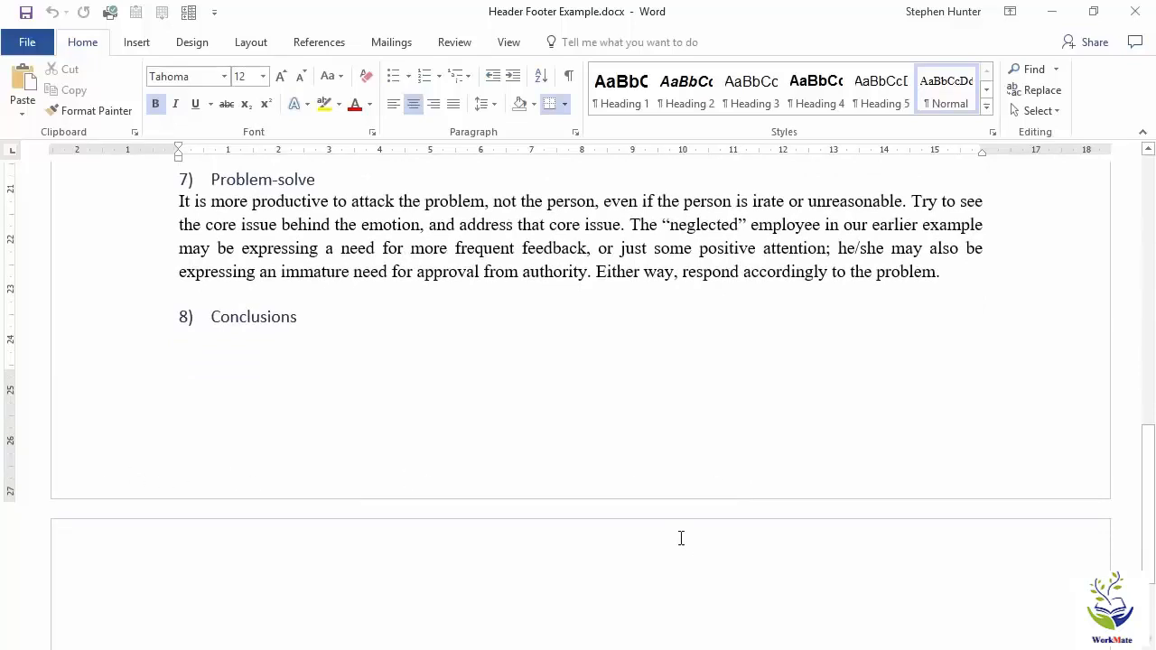
scroll(719, 484, up, 20)
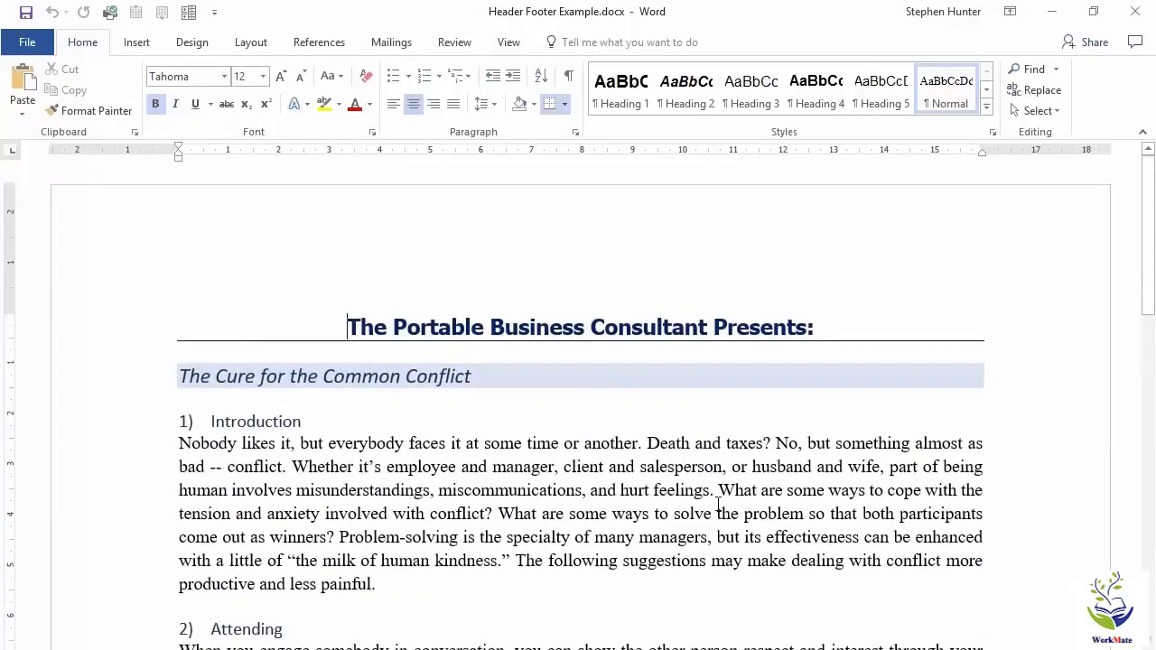
- Insert the built-in Motion (Even Page) header into the document
click(140, 44)
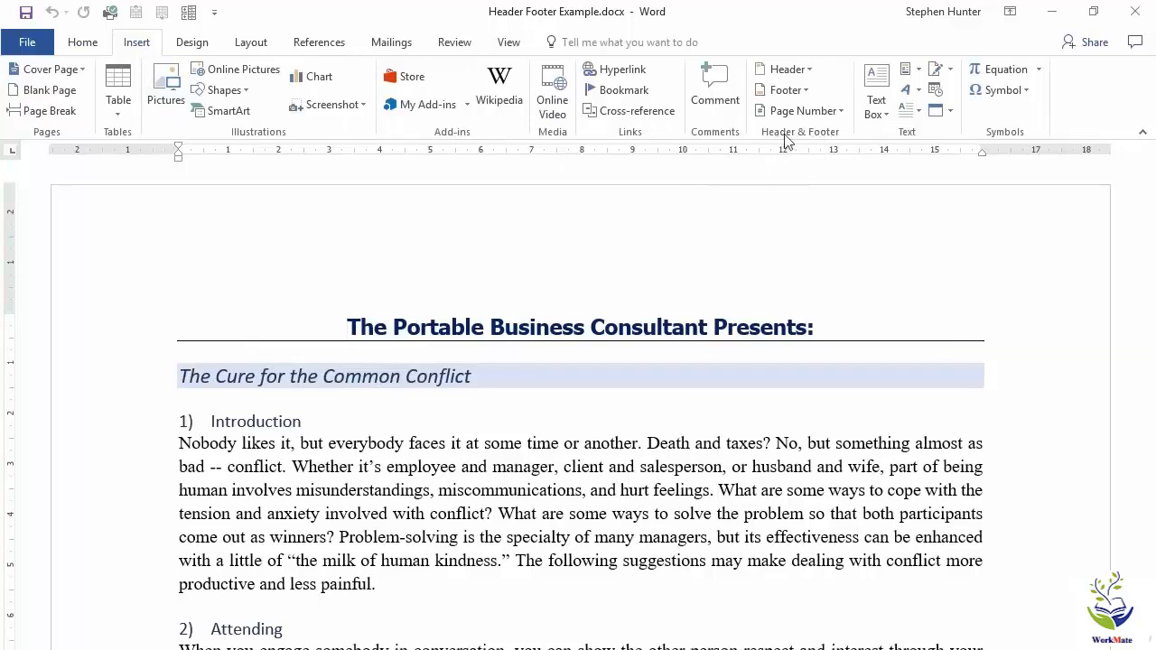
click(810, 69)
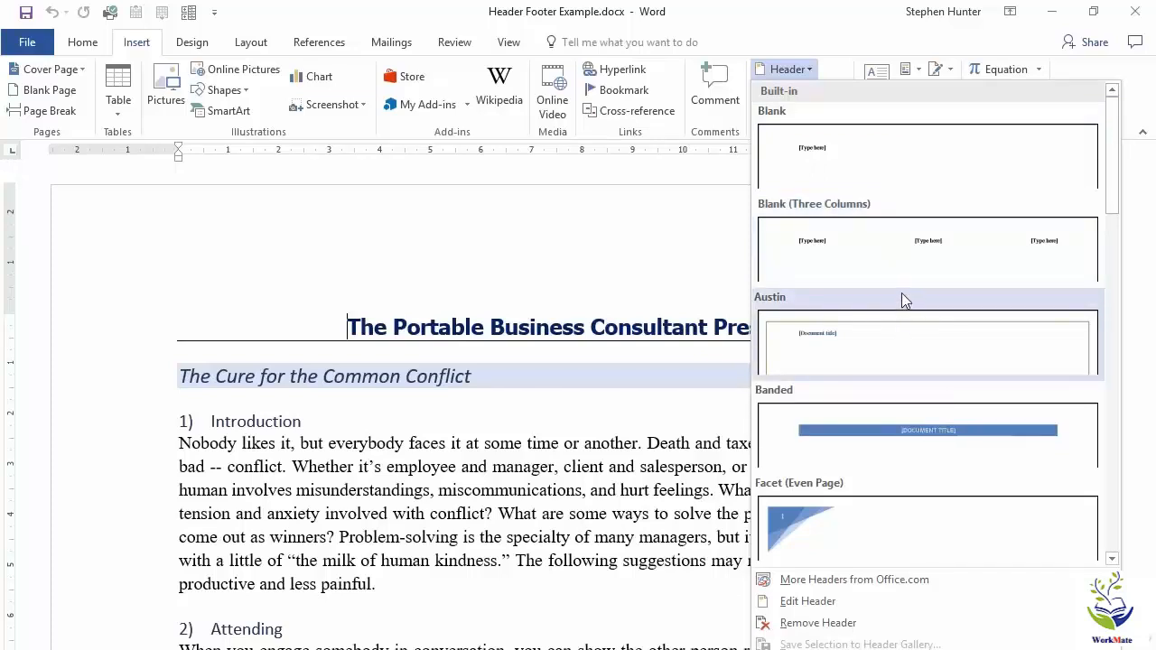
scroll(867, 374, down, 9)
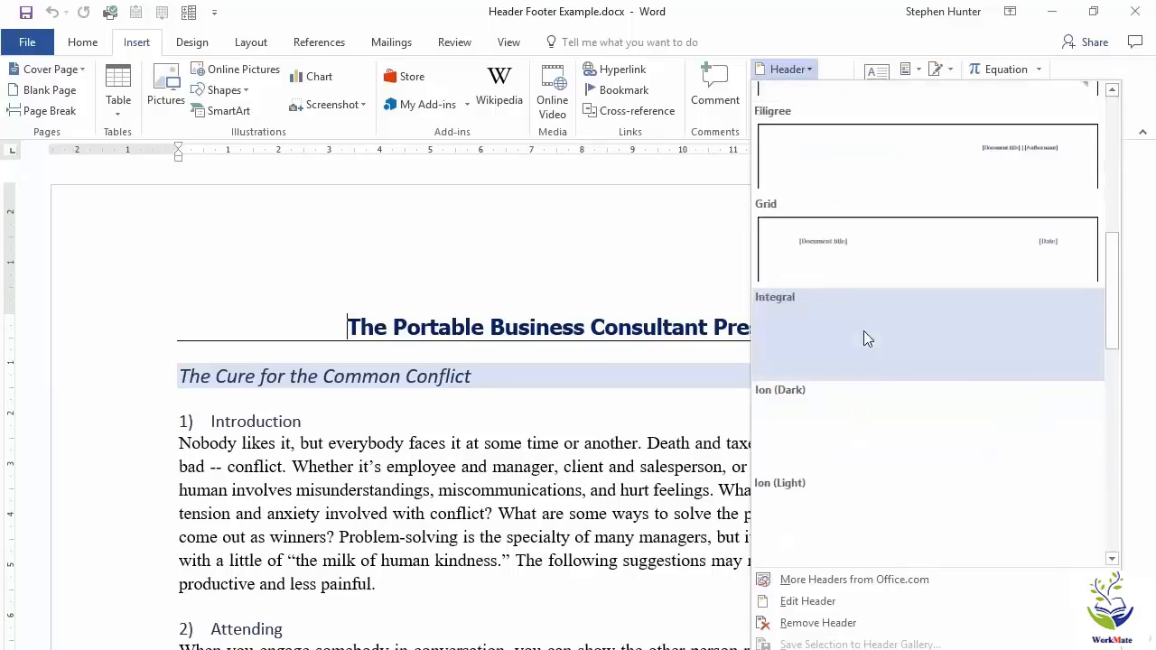
scroll(865, 336, up, 6)
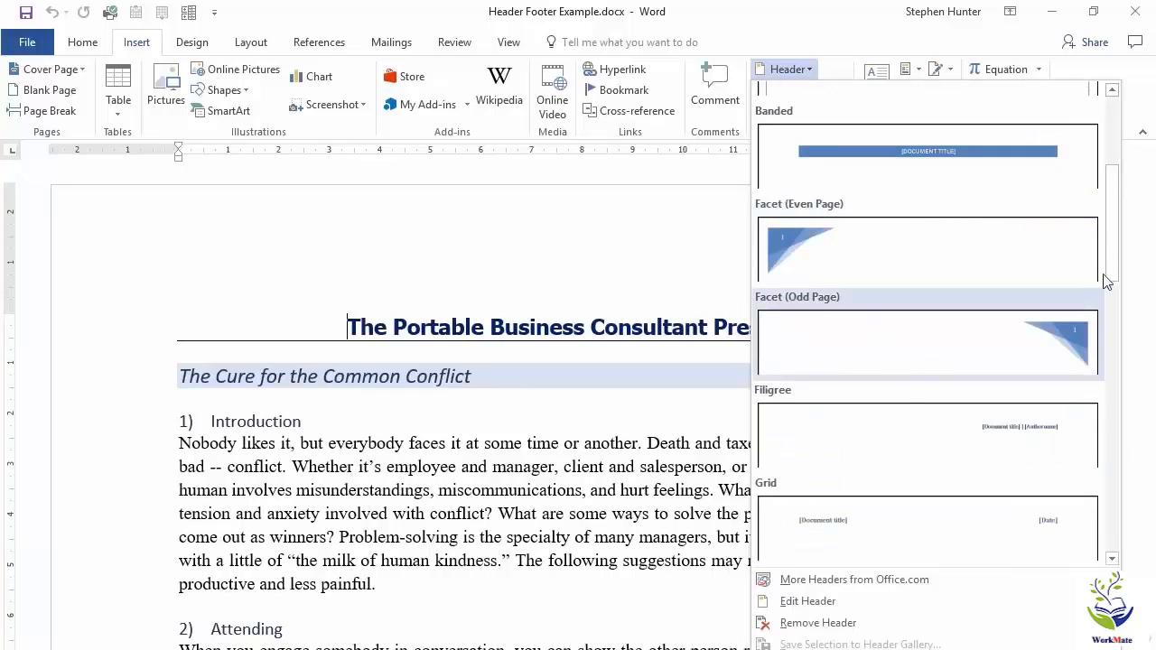
drag(1115, 262, 1124, 402)
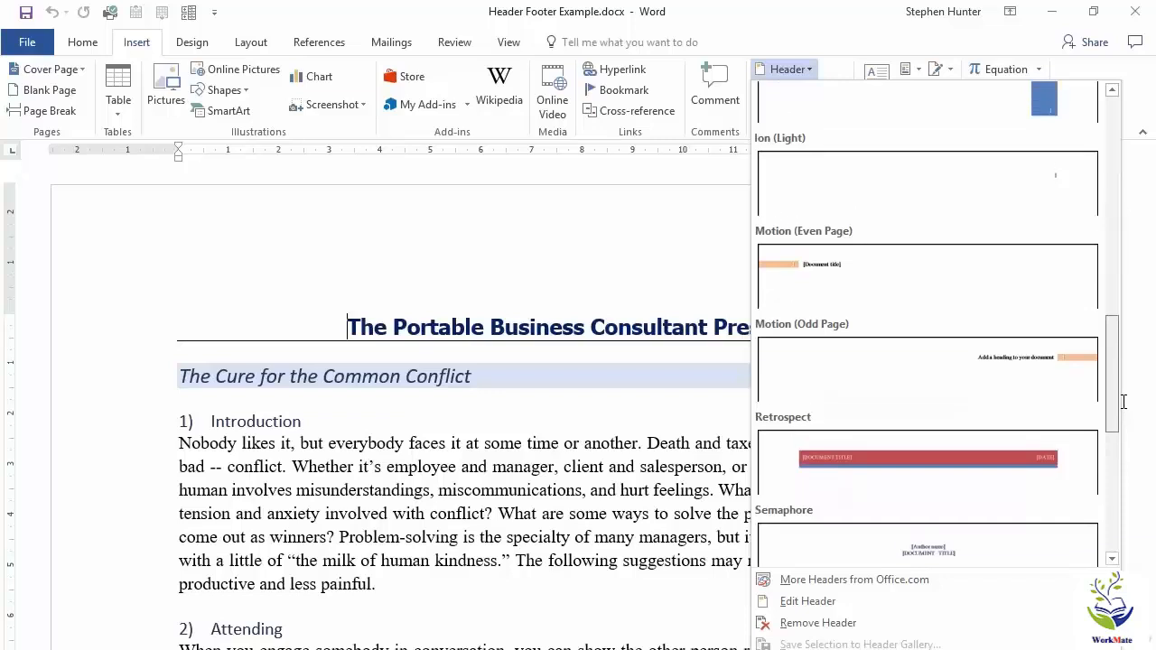
click(813, 281)
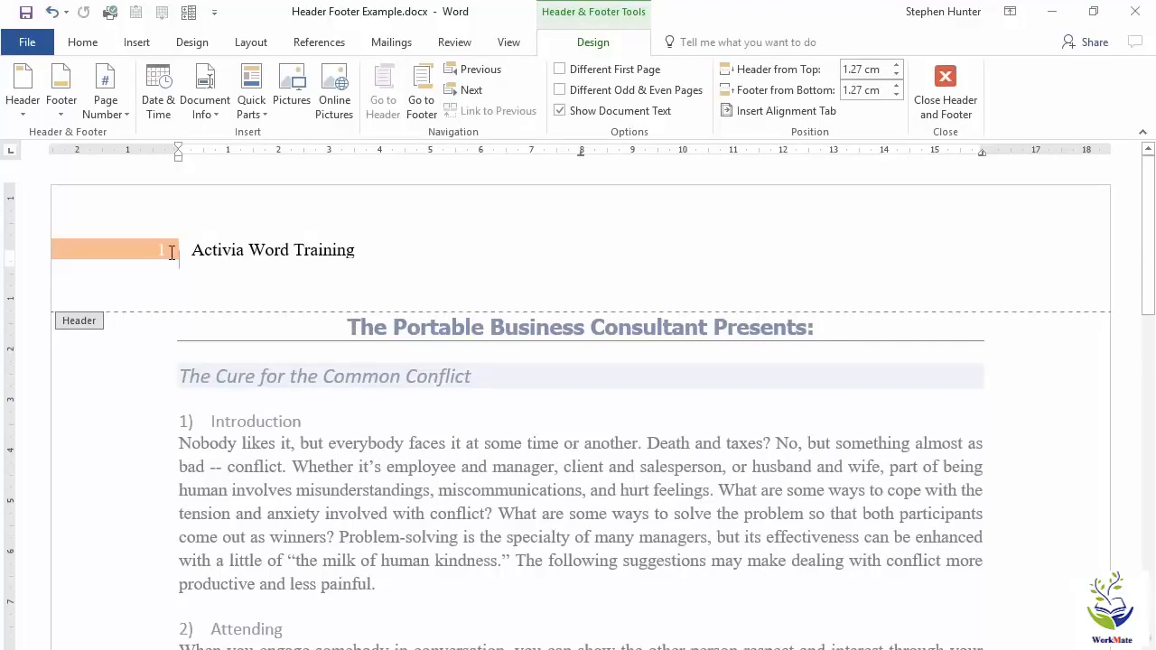
- Check the header on both pages and its title field, and leave header editing
scroll(225, 281, down, 15)
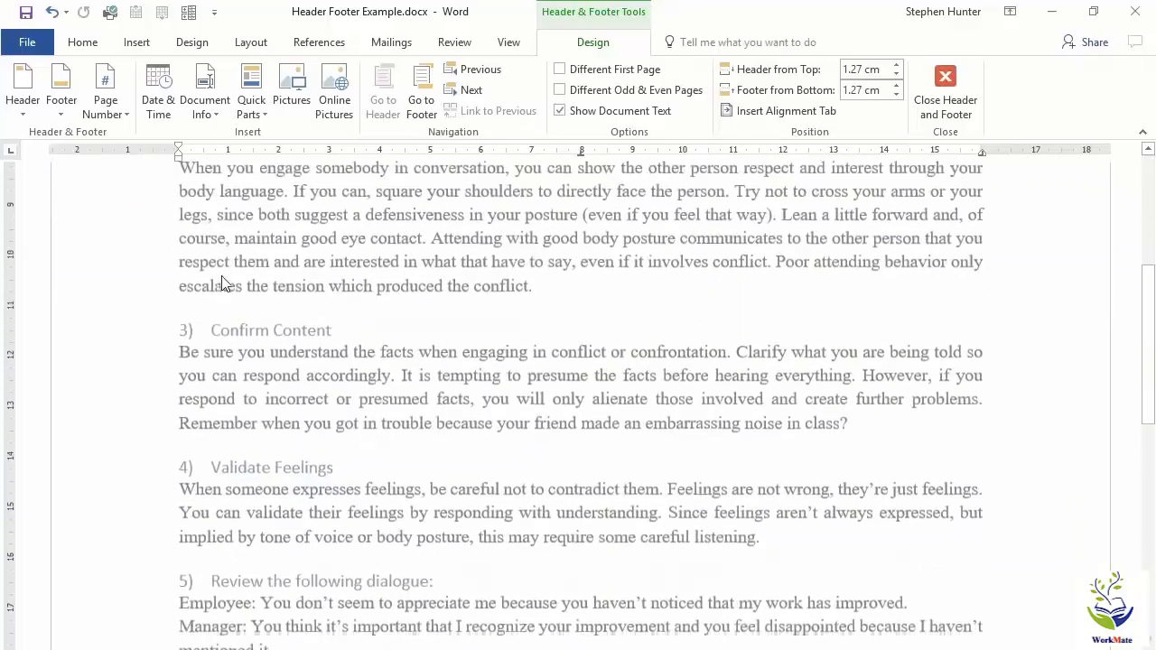
scroll(225, 284, down, 3)
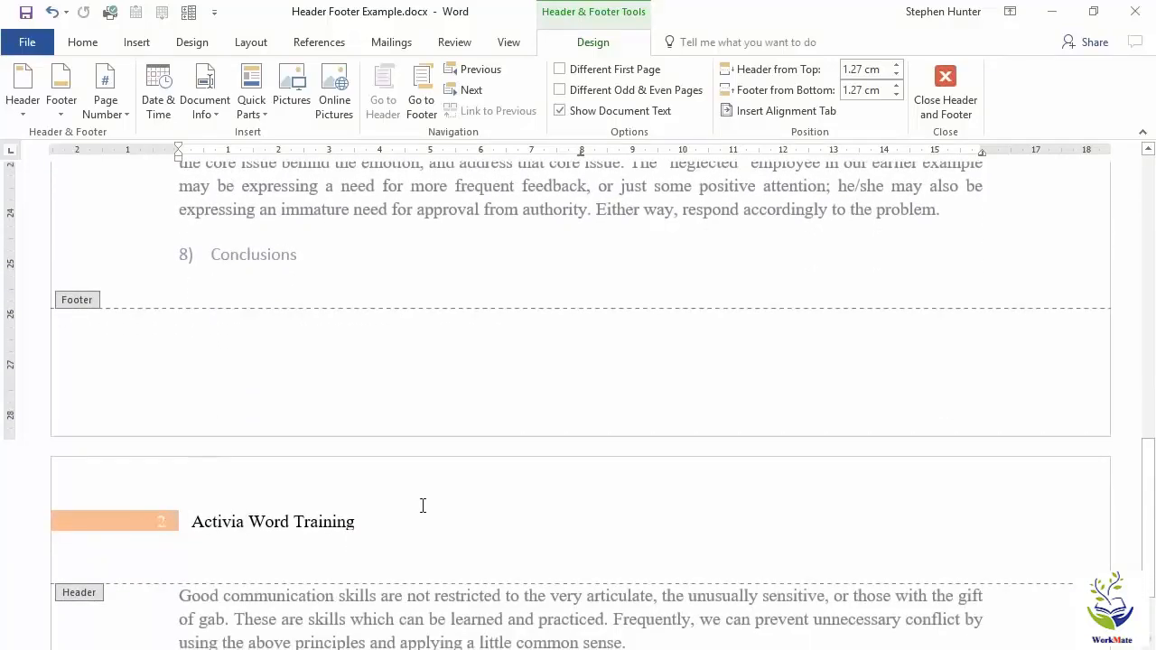
scroll(356, 493, up, 18)
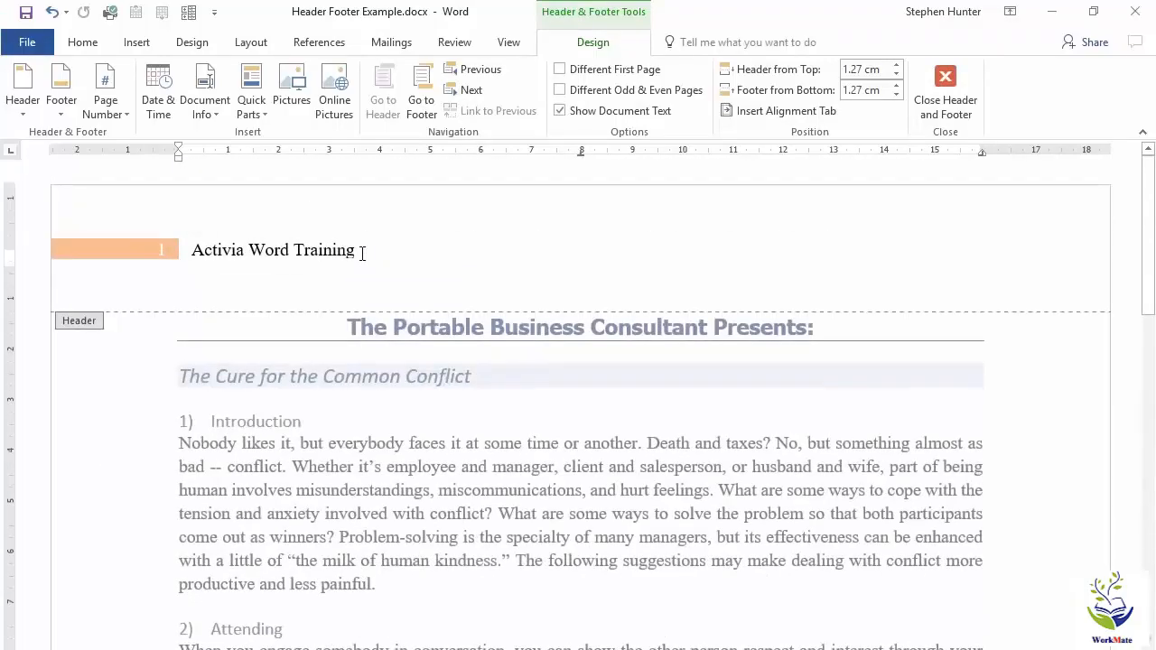
click(362, 253)
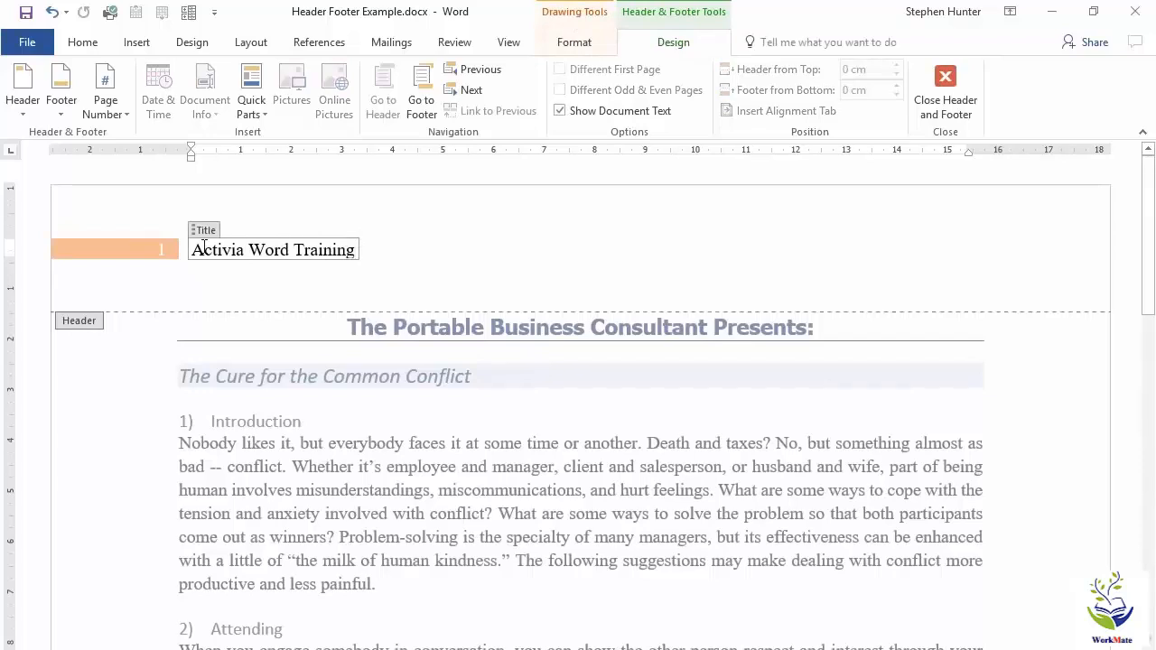
click(378, 258)
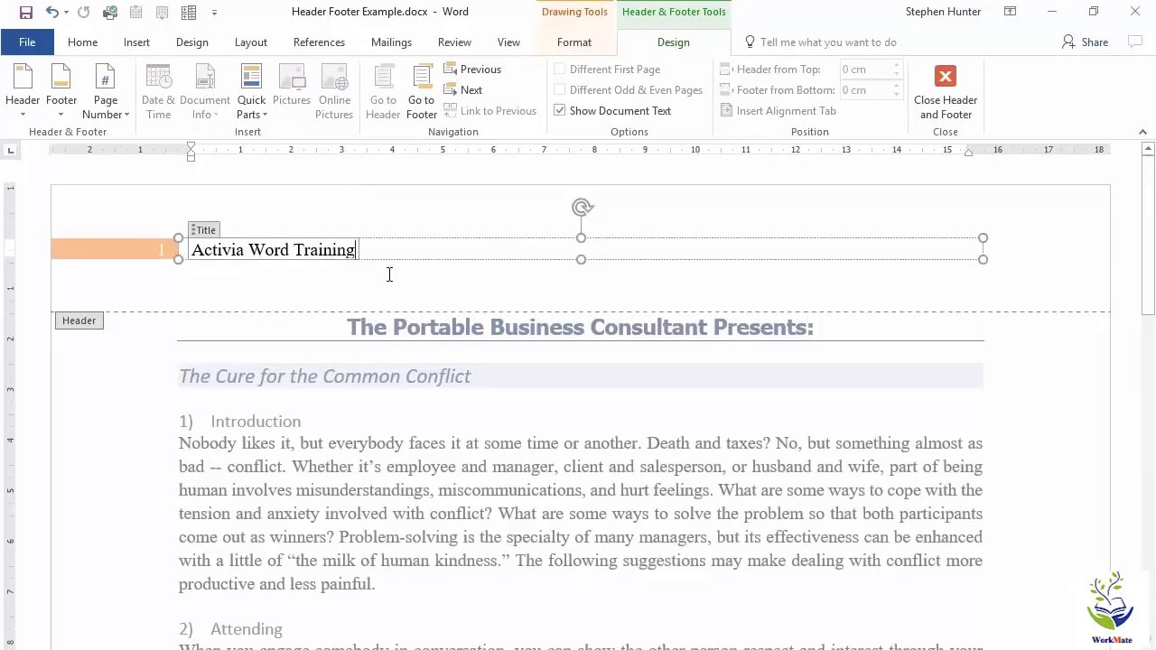
click(389, 275)
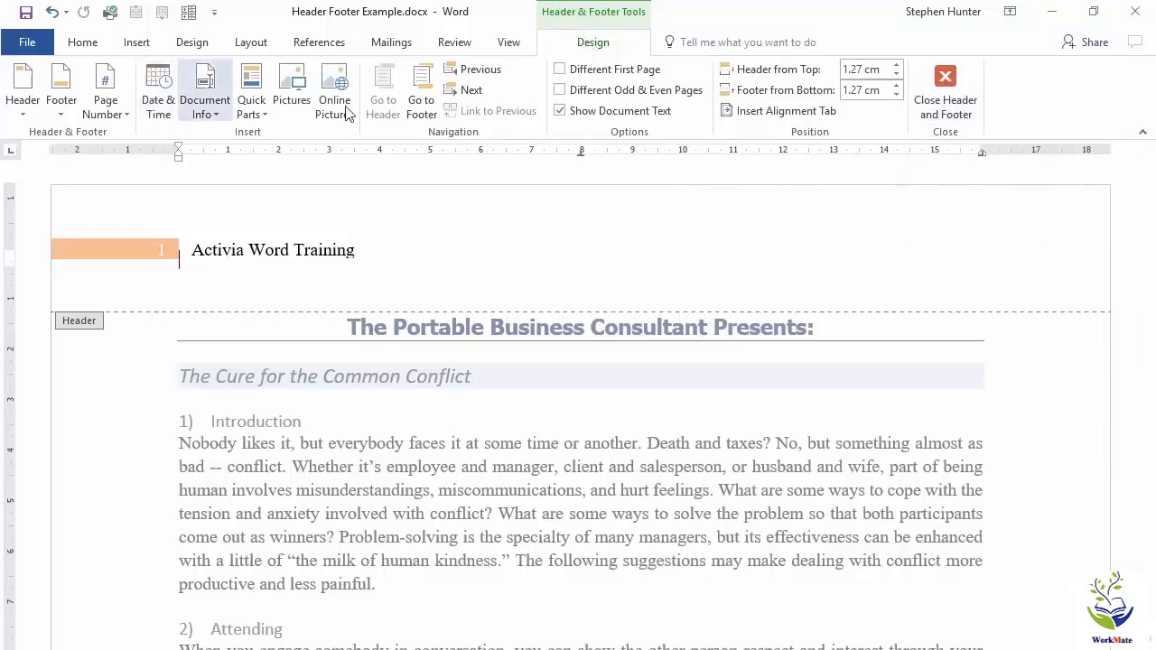
click(943, 78)
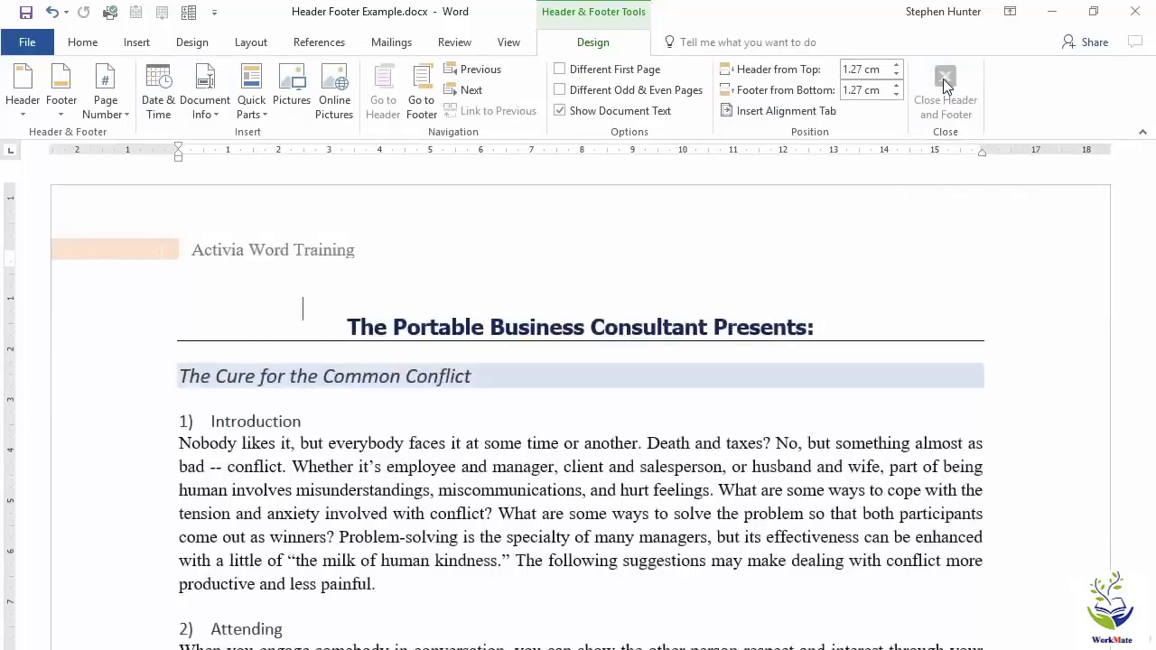
- Set the document's Title property to "Bananas are yellow" and save the document
click(28, 43)
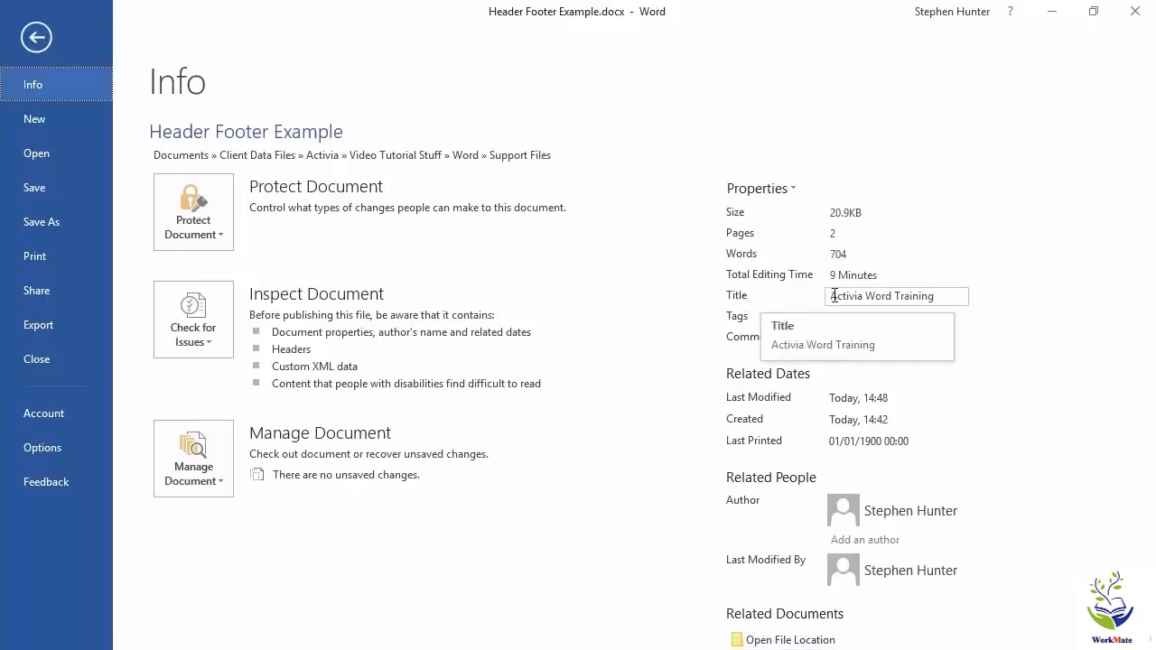
click(947, 295)
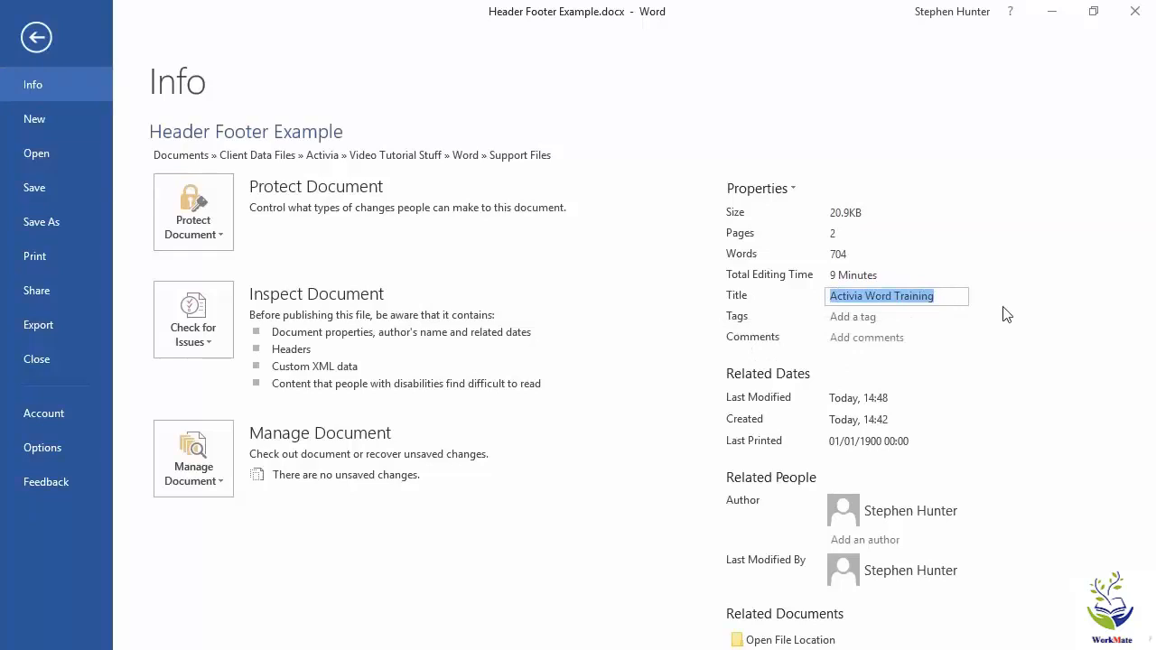
text(Bananas are yellow)
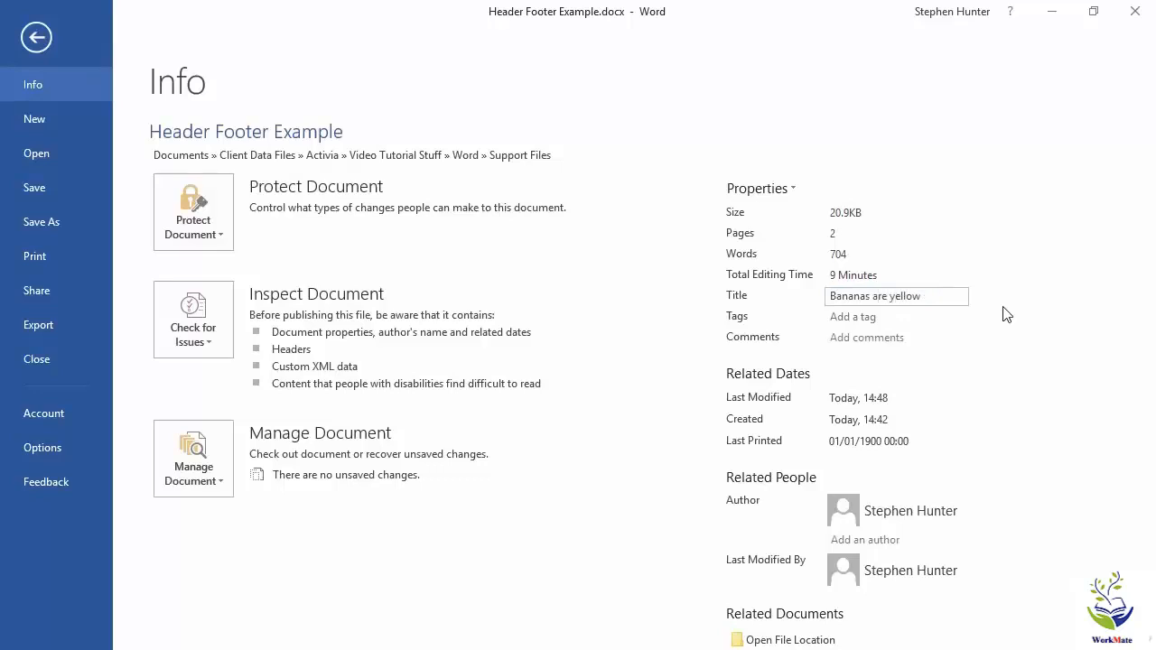
key(ctrl+a)
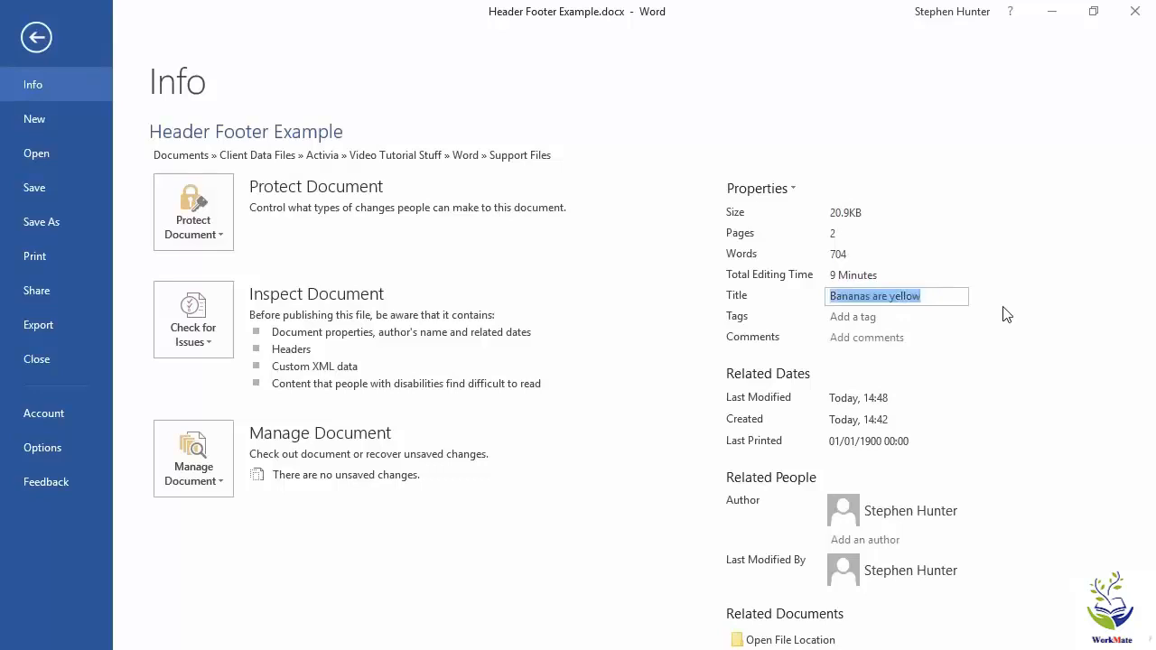
click(51, 186)
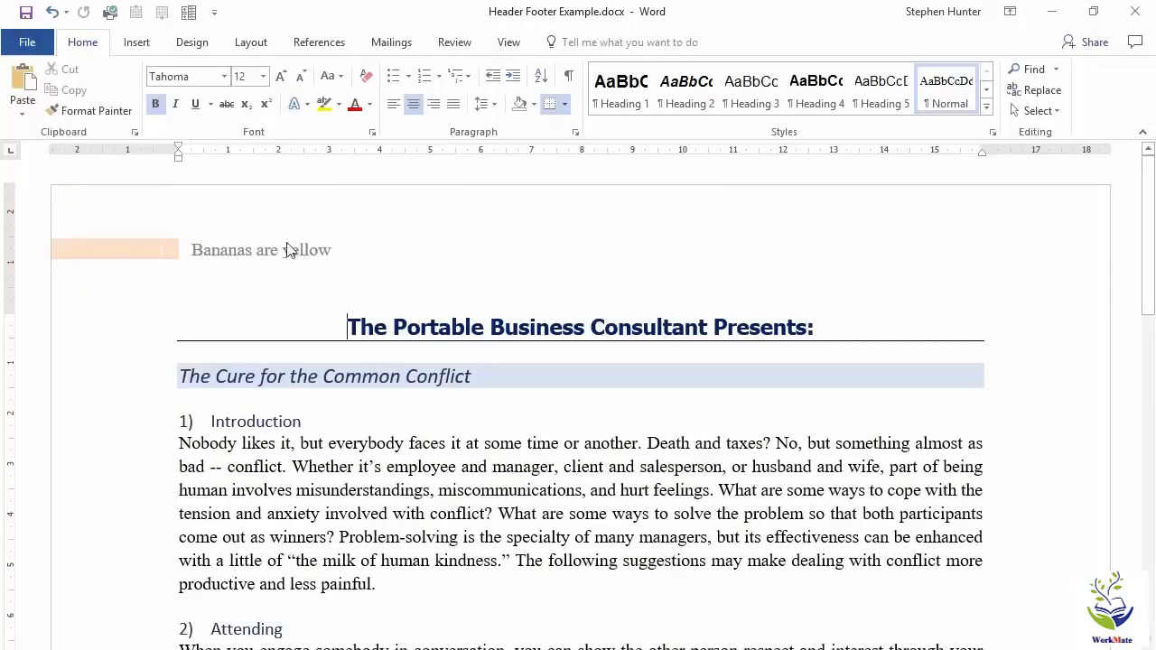
- Undo the document title change and remove the header from the document
click(55, 14)
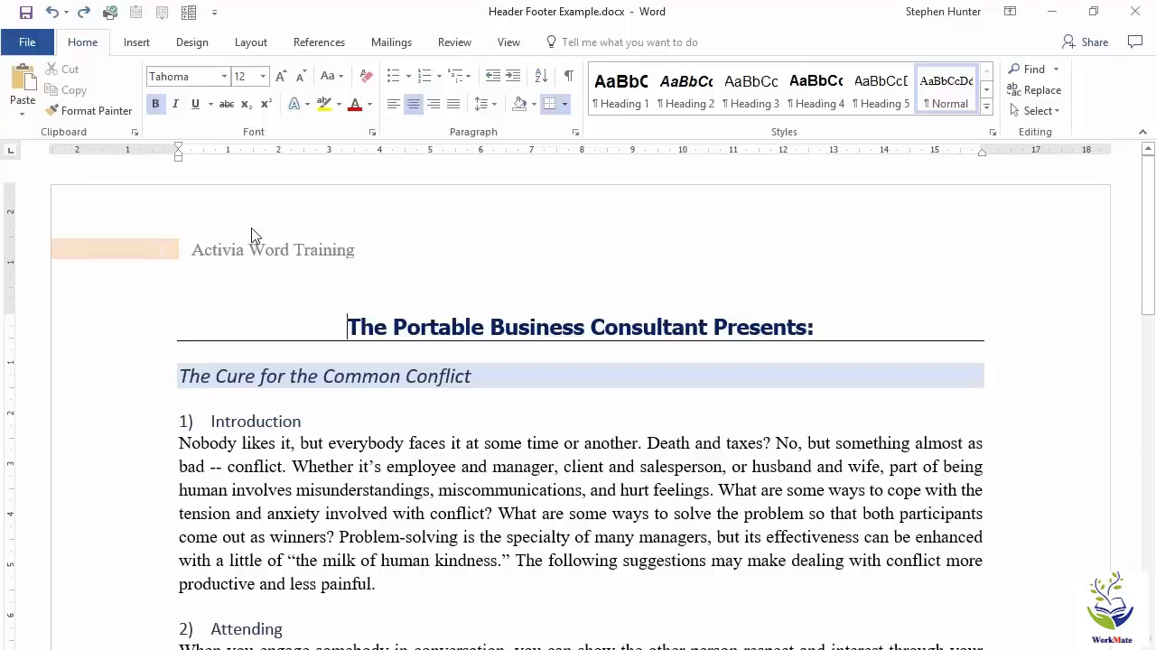
click(137, 45)
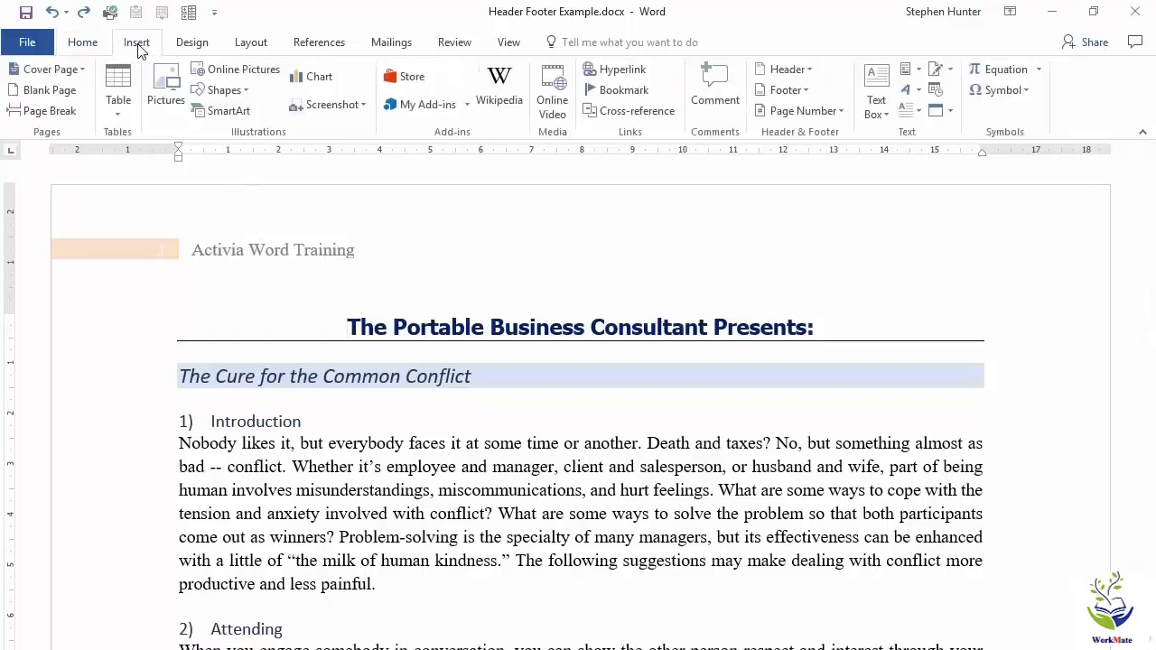
click(810, 73)
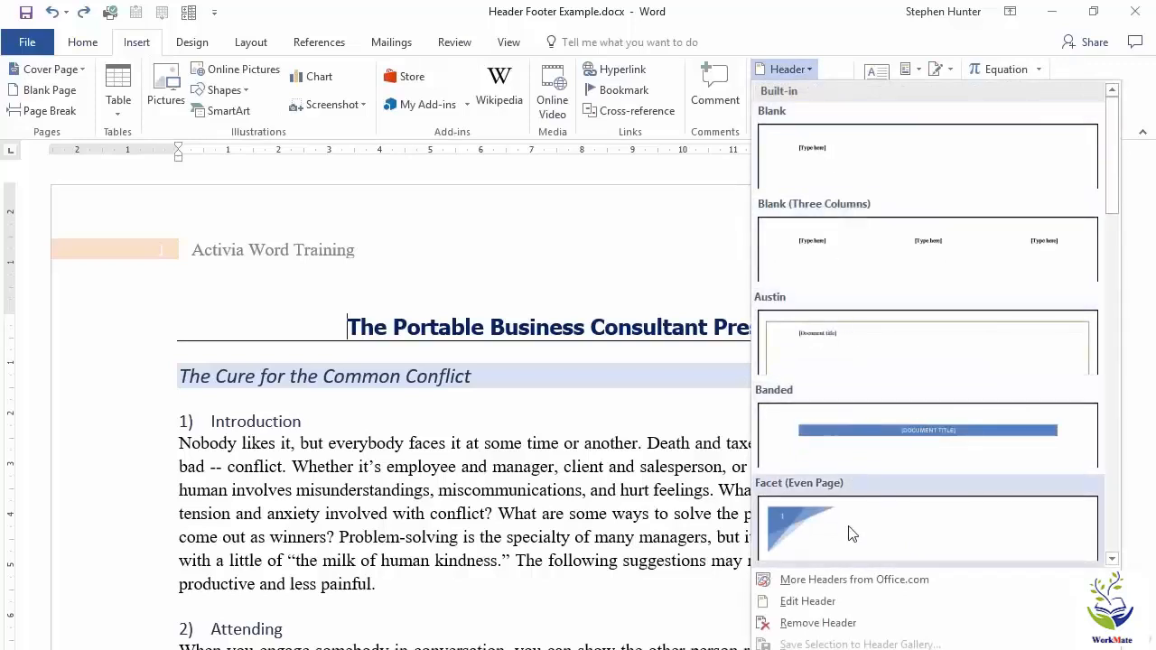
click(838, 632)
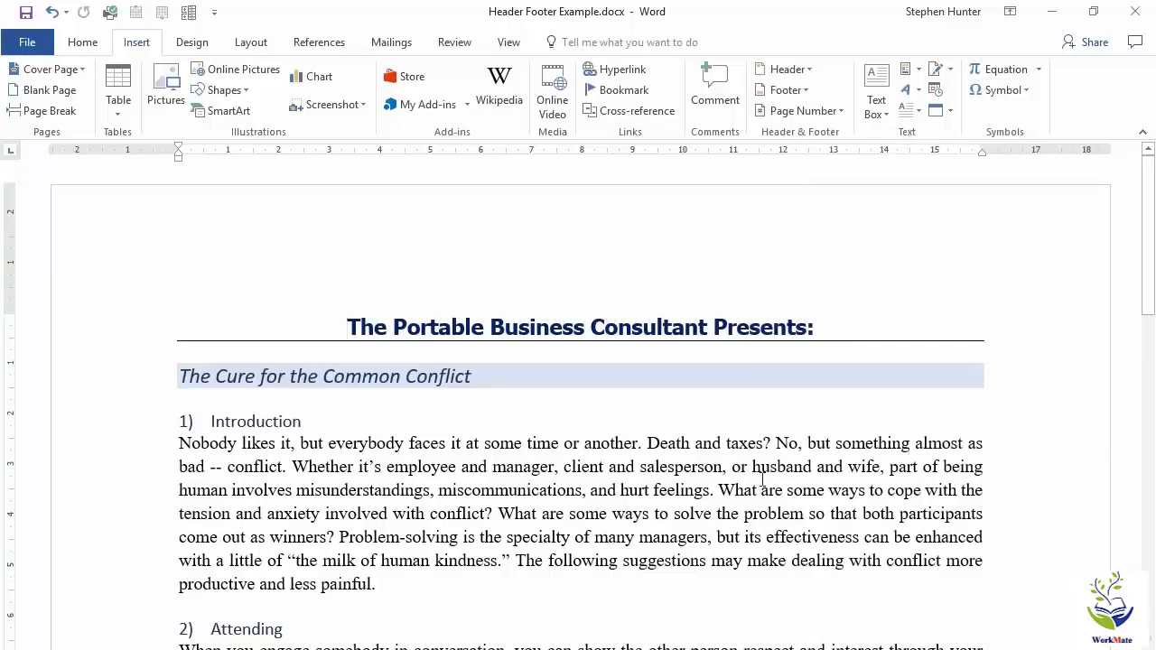
- Insert the built-in Motion (Even Page) footer and leave footer editing
click(798, 93)
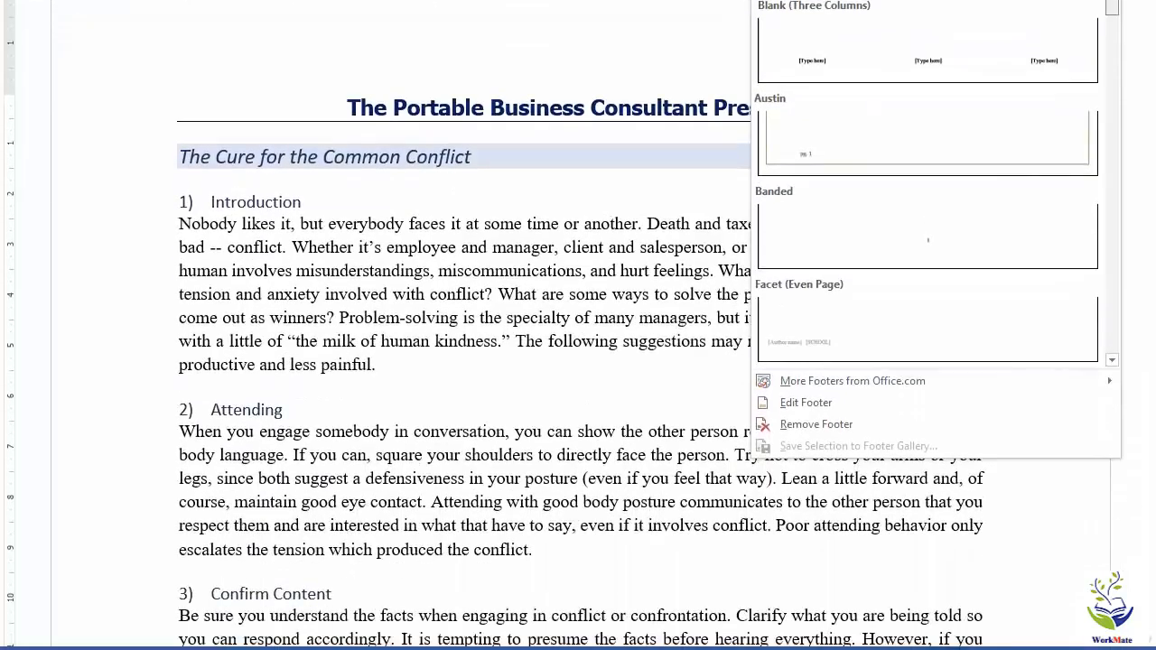
drag(1113, 2, 1131, 176)
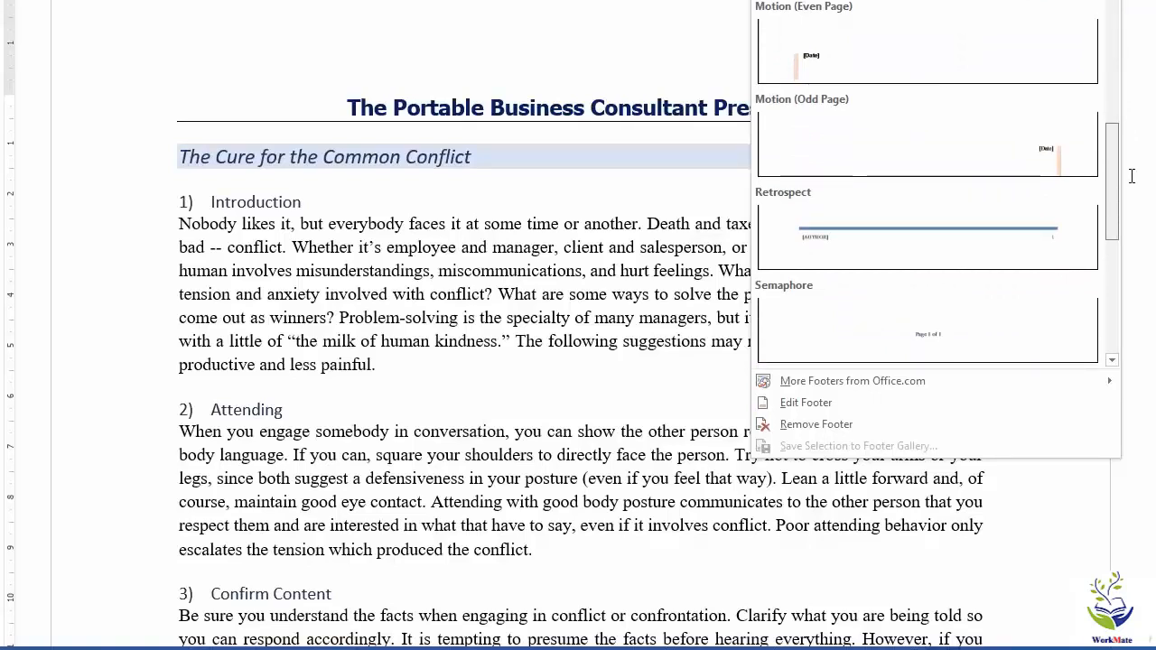
click(869, 70)
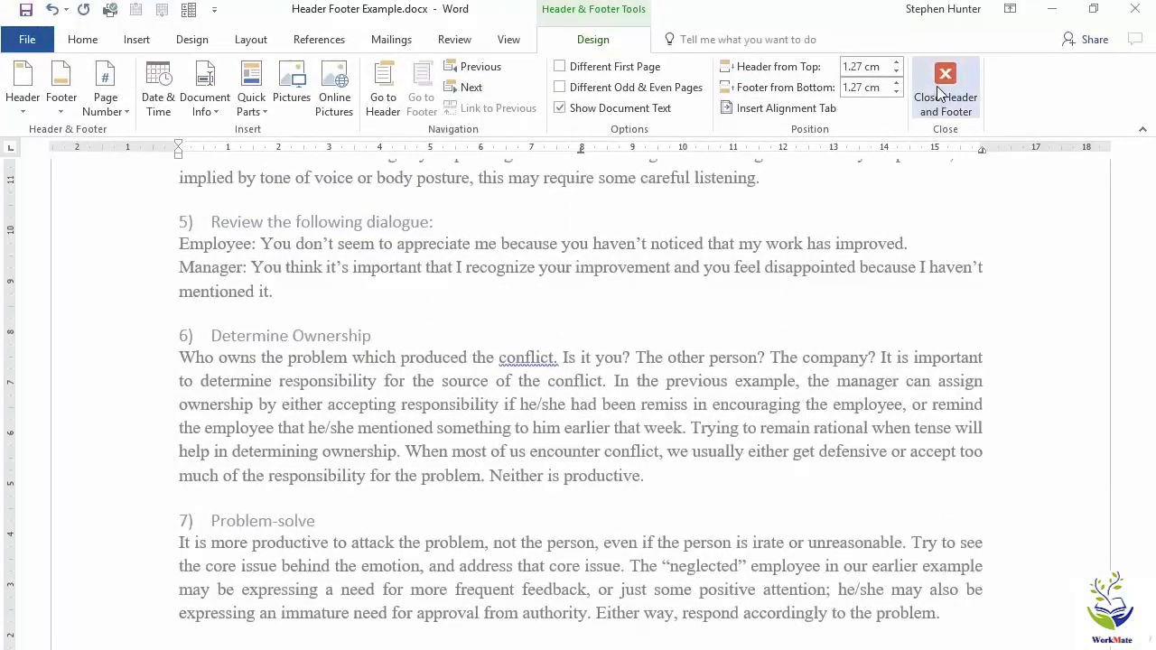
click(942, 90)
- Check the footer at the end of the first page and remove it from the document
scroll(398, 412, down, 15)
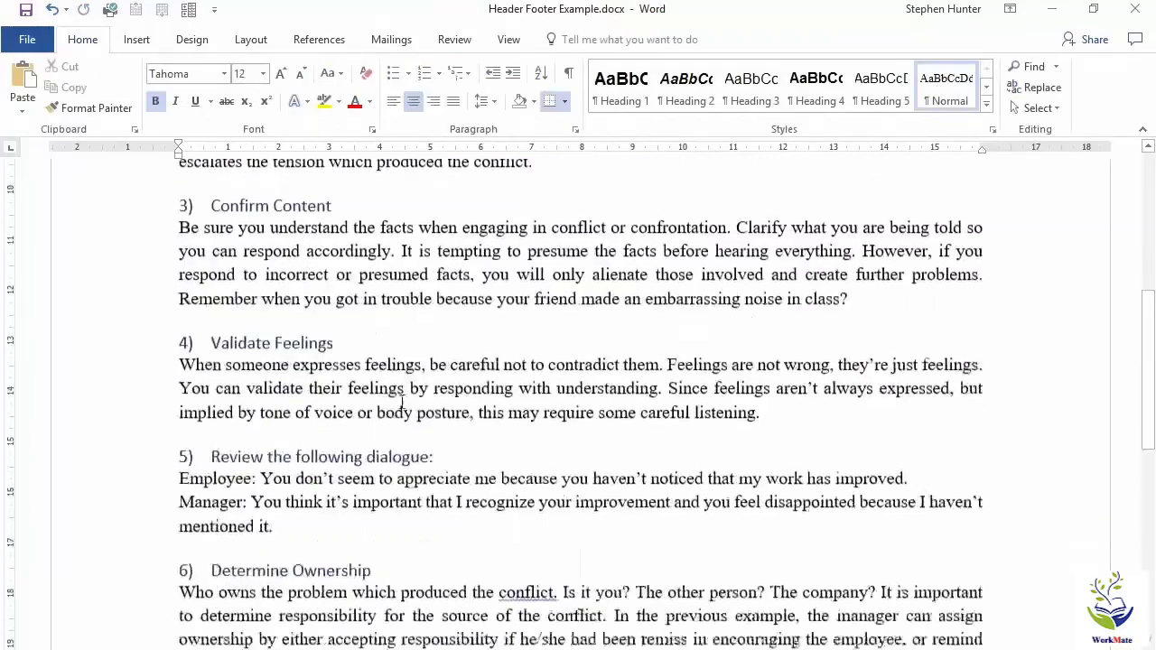
scroll(404, 410, down, 15)
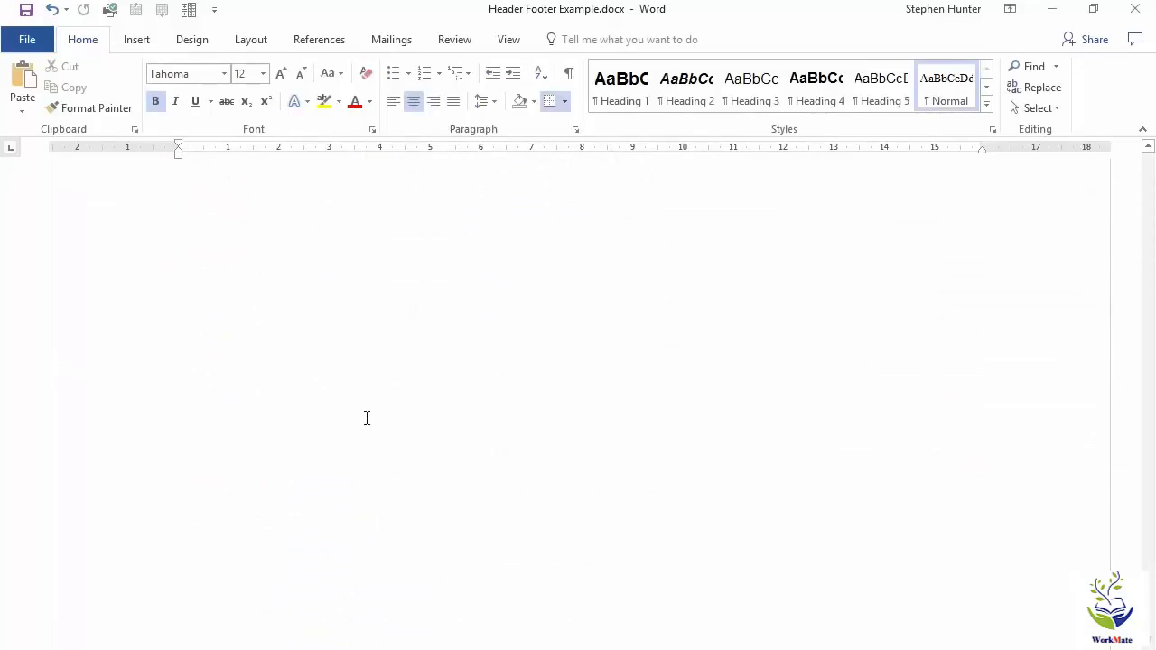
scroll(367, 417, up, 15)
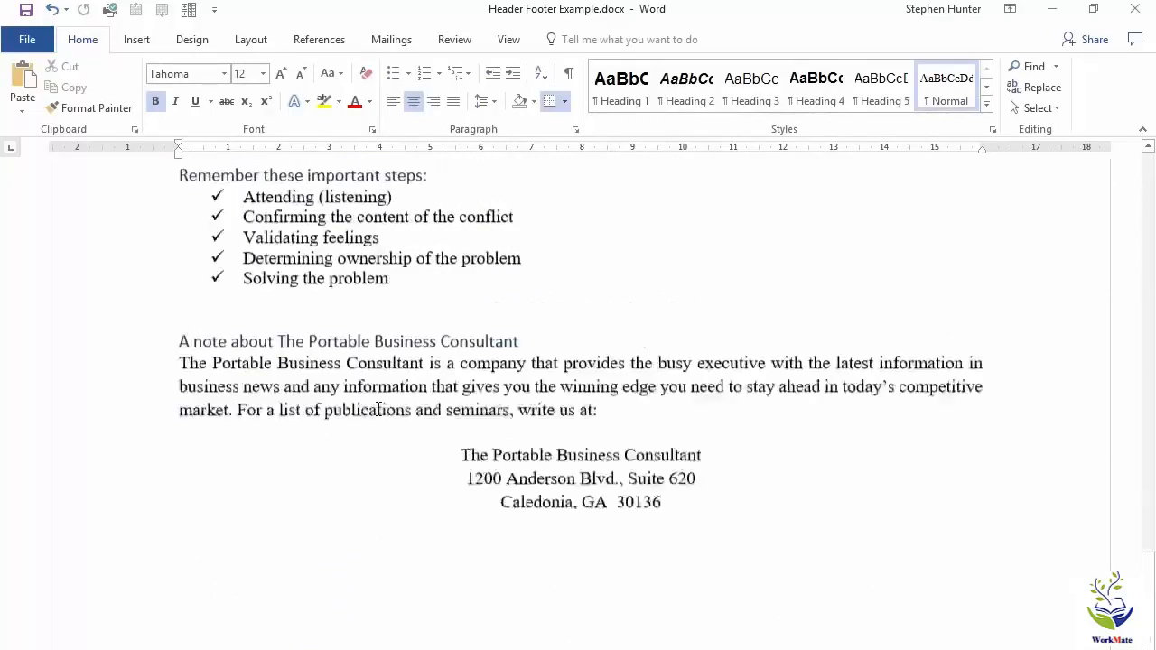
scroll(381, 401, down, 3)
scroll(380, 401, down, 1)
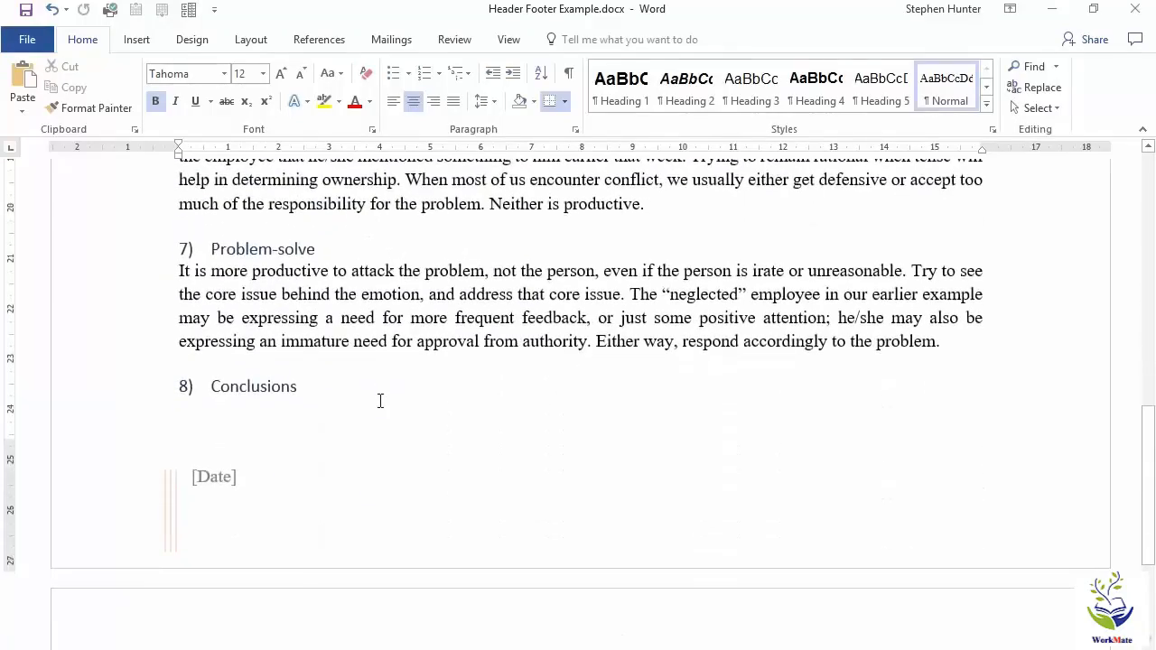
click(140, 41)
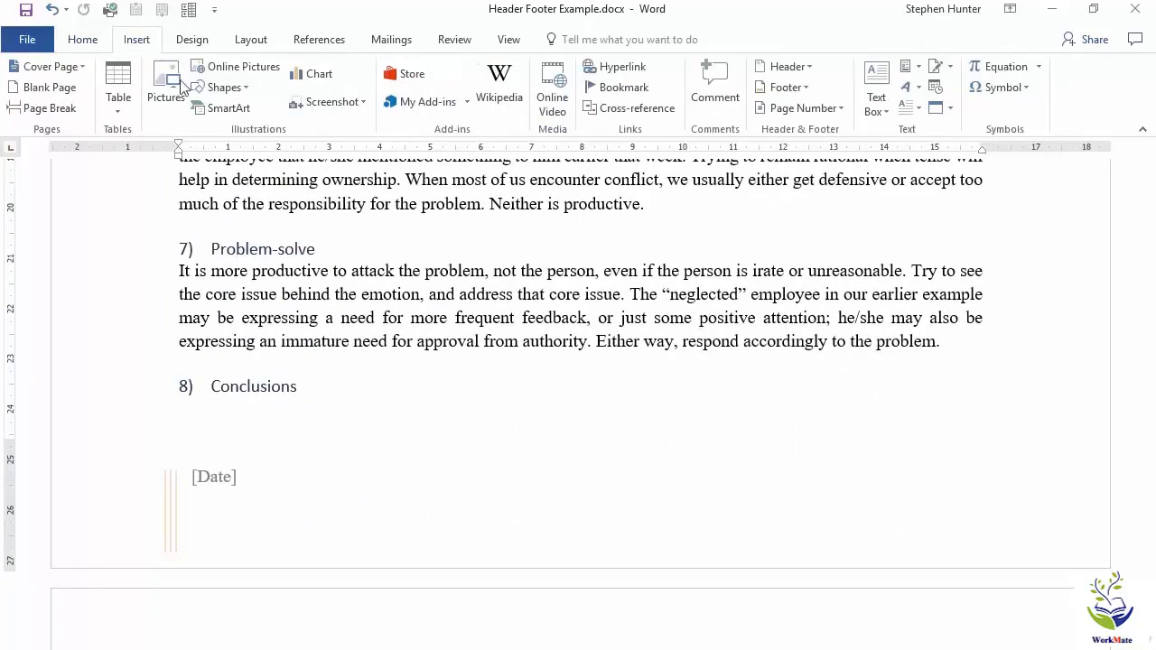
click(807, 92)
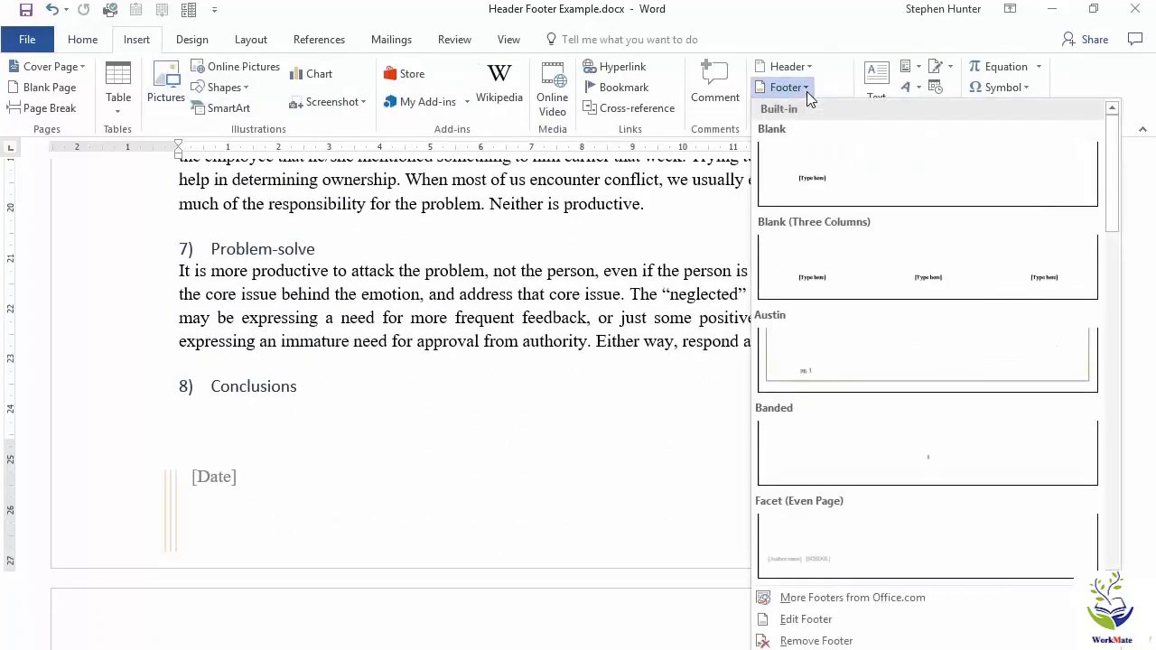
click(809, 641)
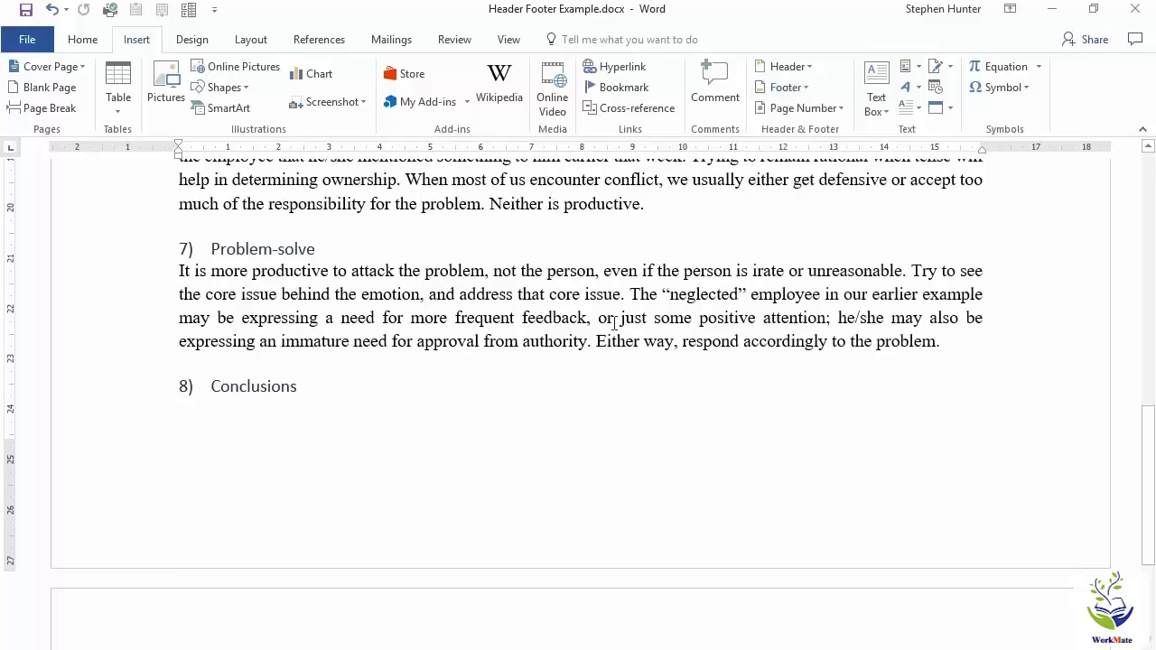
- Open the page header for editing and insert an automatically updating date in the "10 March 2017" format
scroll(607, 313, up, 7)
scroll(607, 314, up, 10)
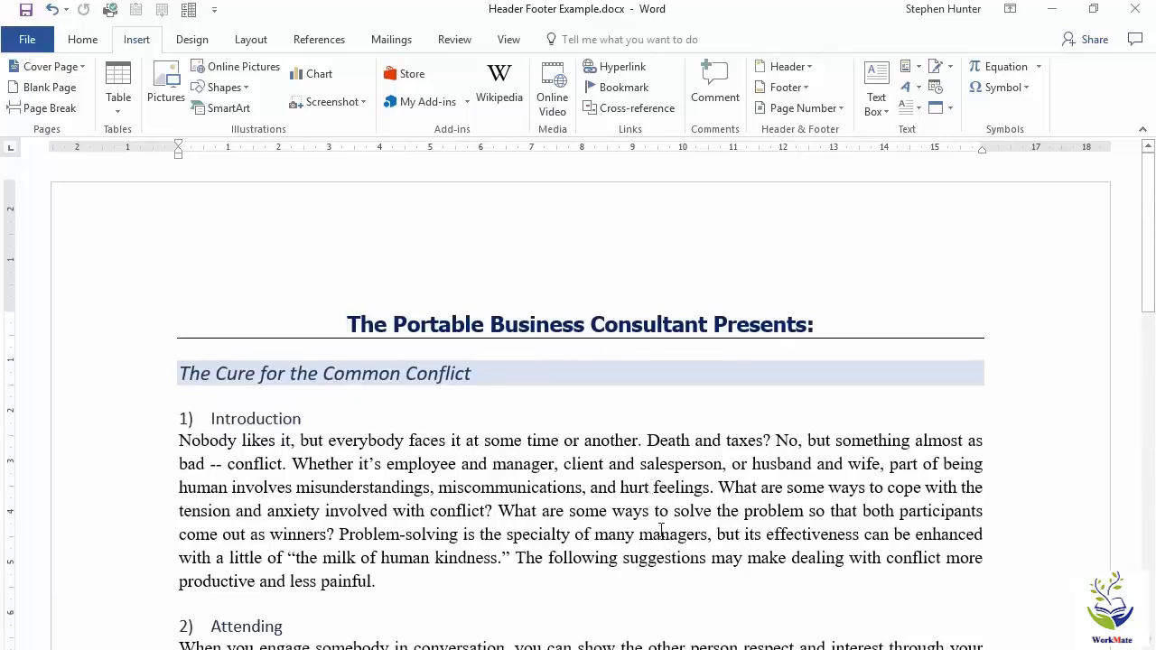
click(807, 69)
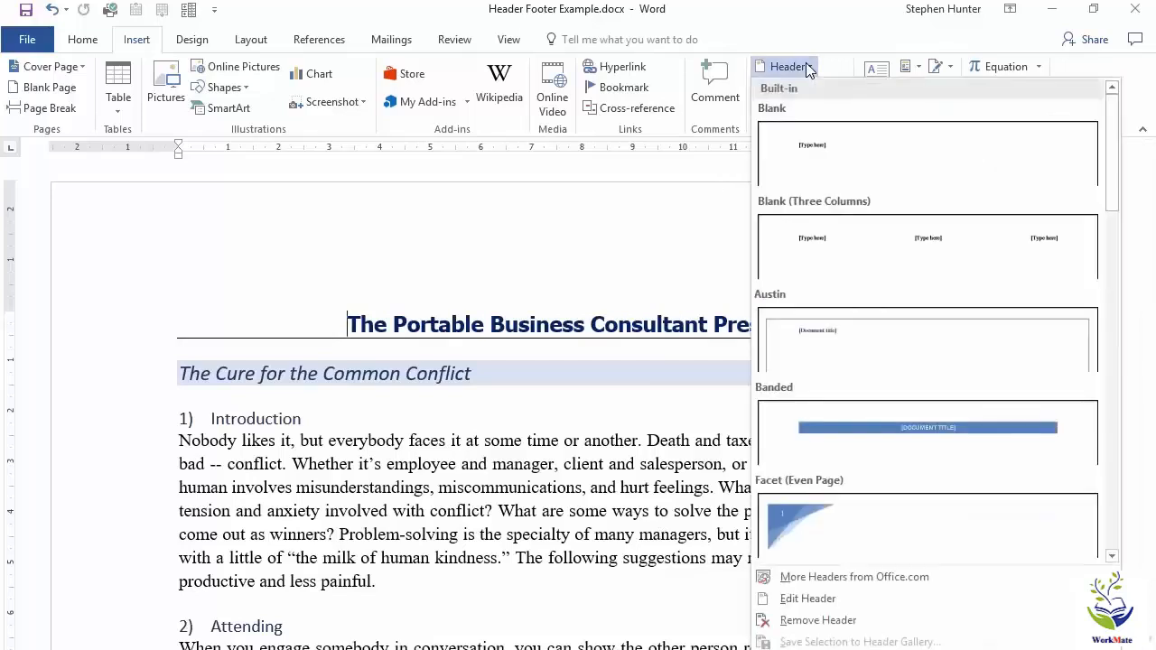
click(803, 598)
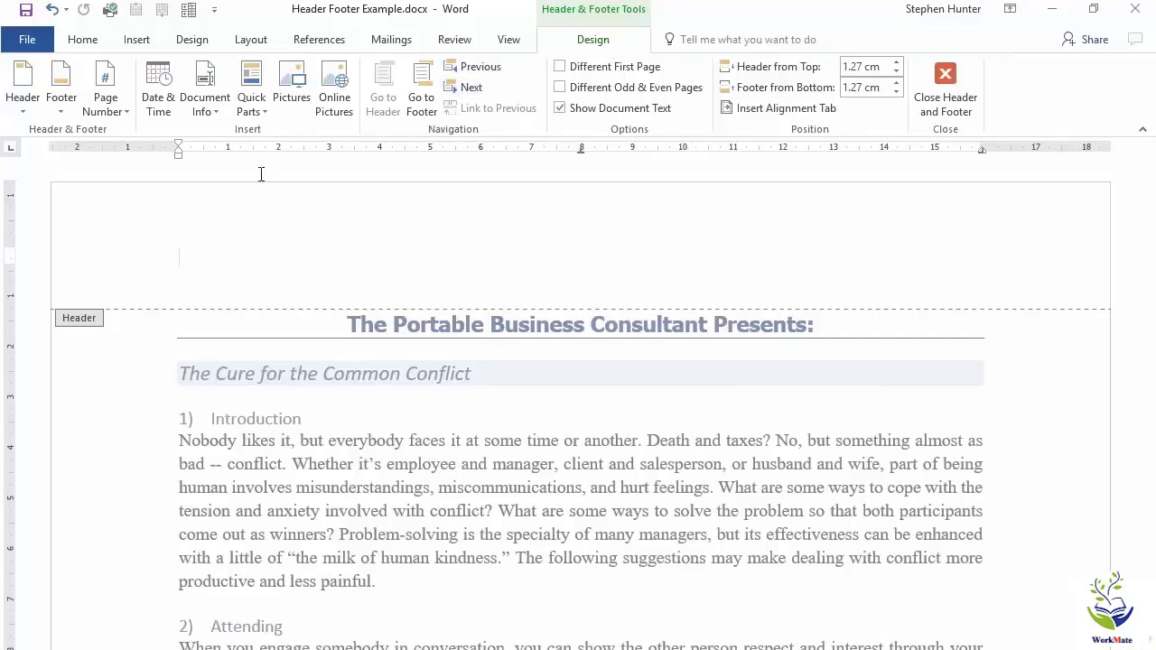
click(155, 88)
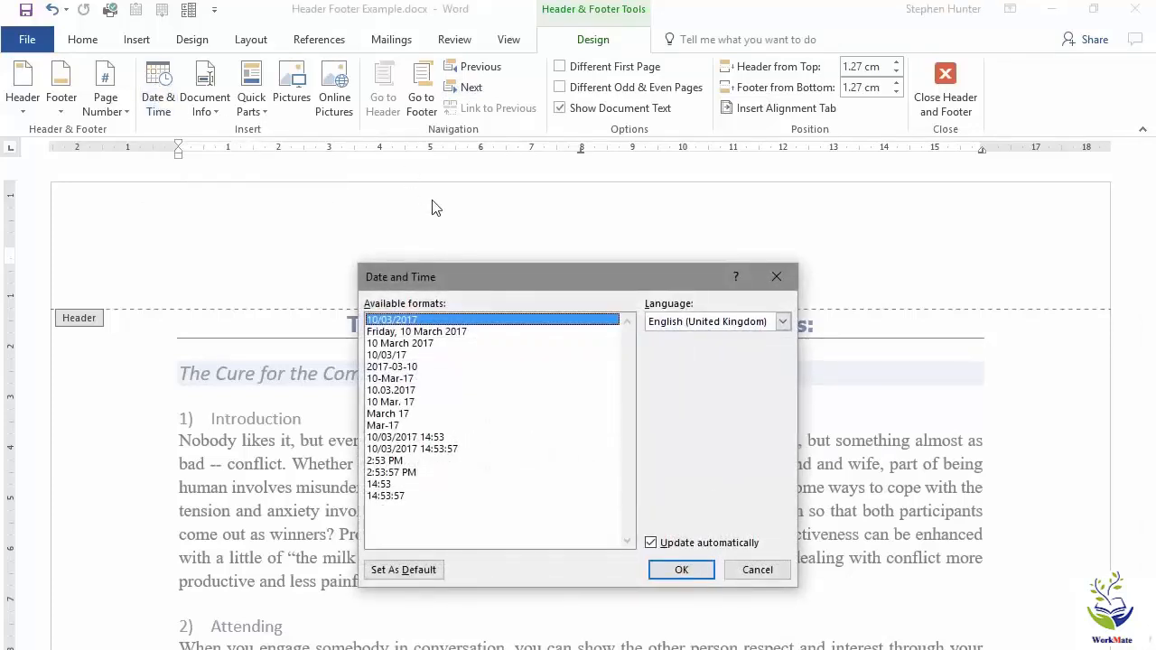
click(425, 332)
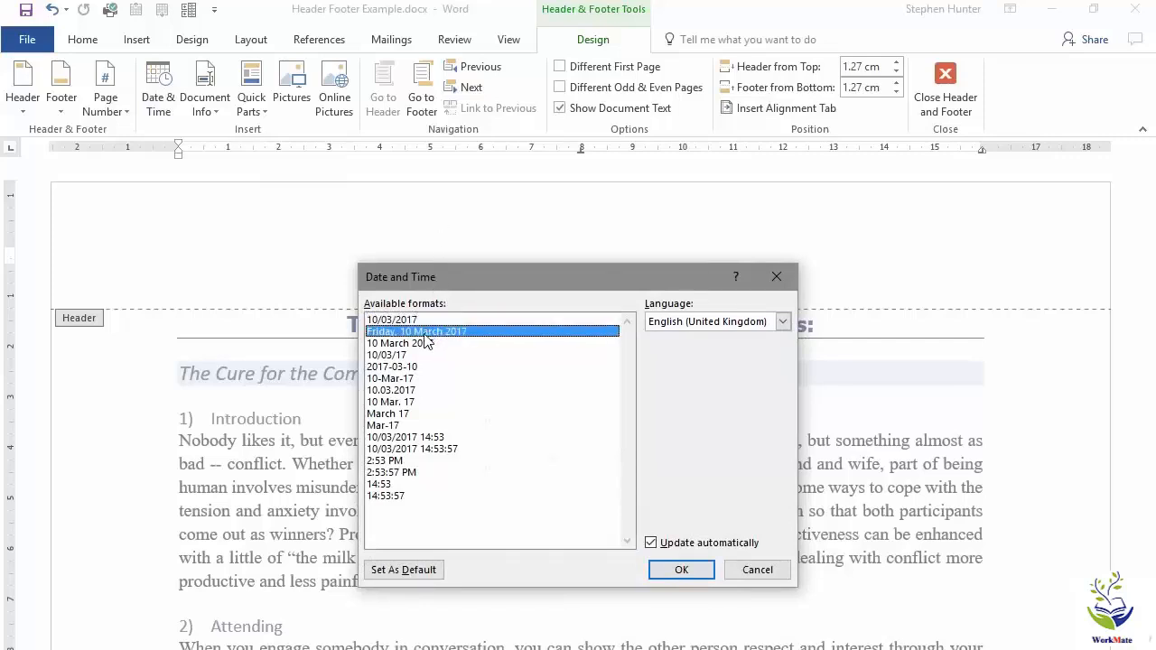
click(427, 343)
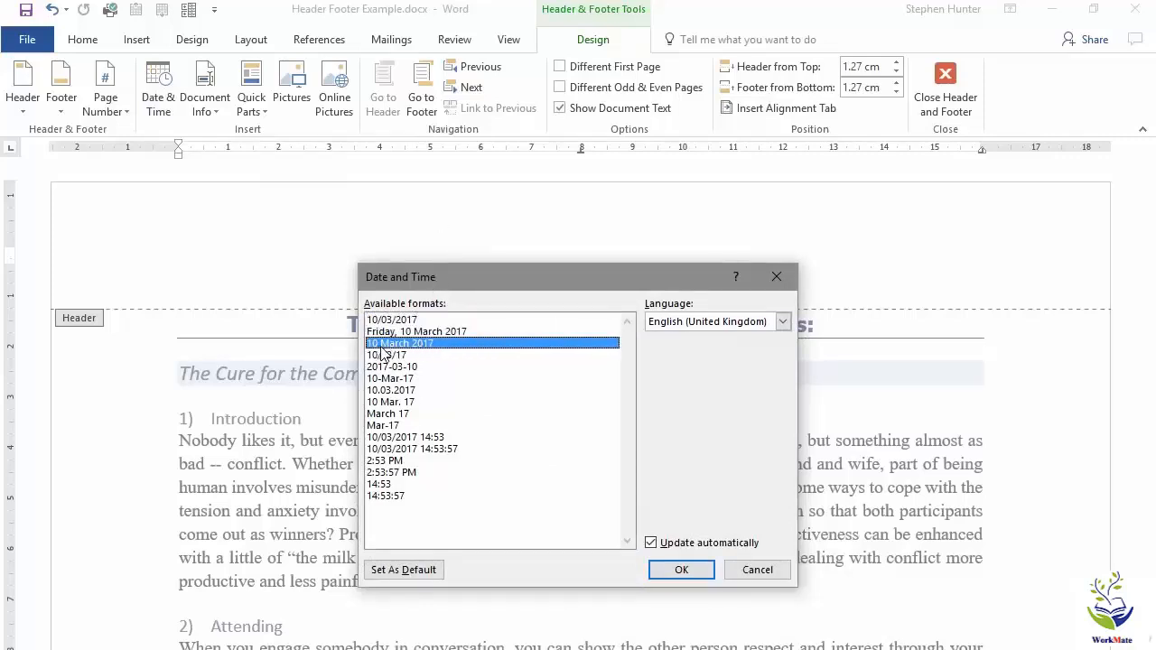
click(651, 544)
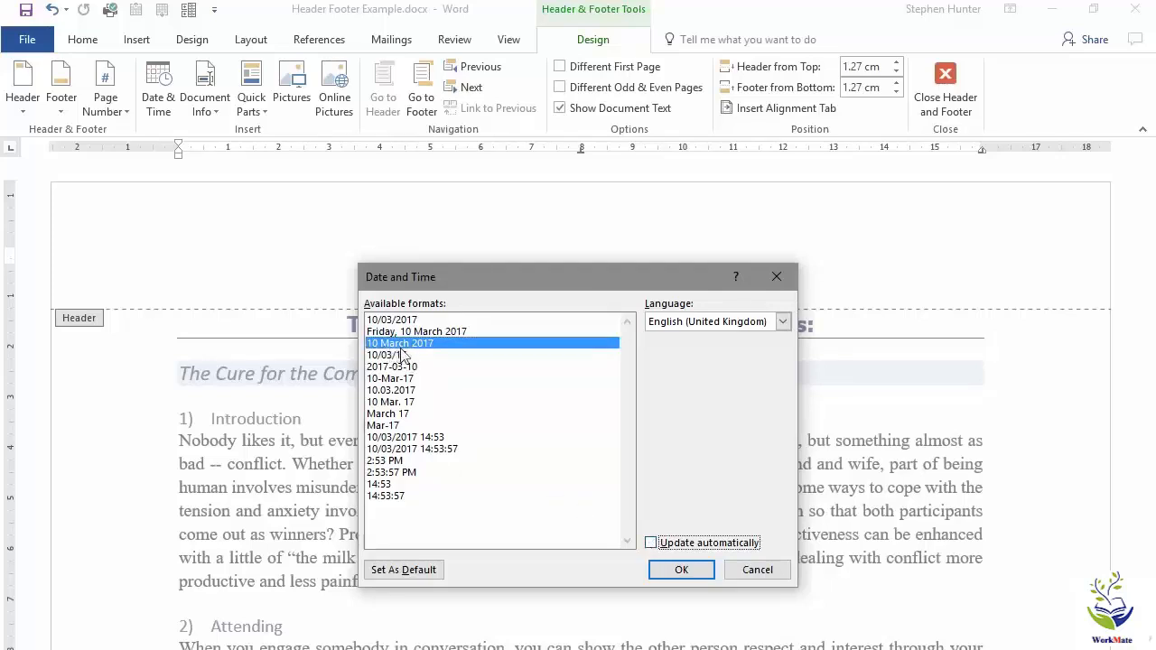
click(655, 545)
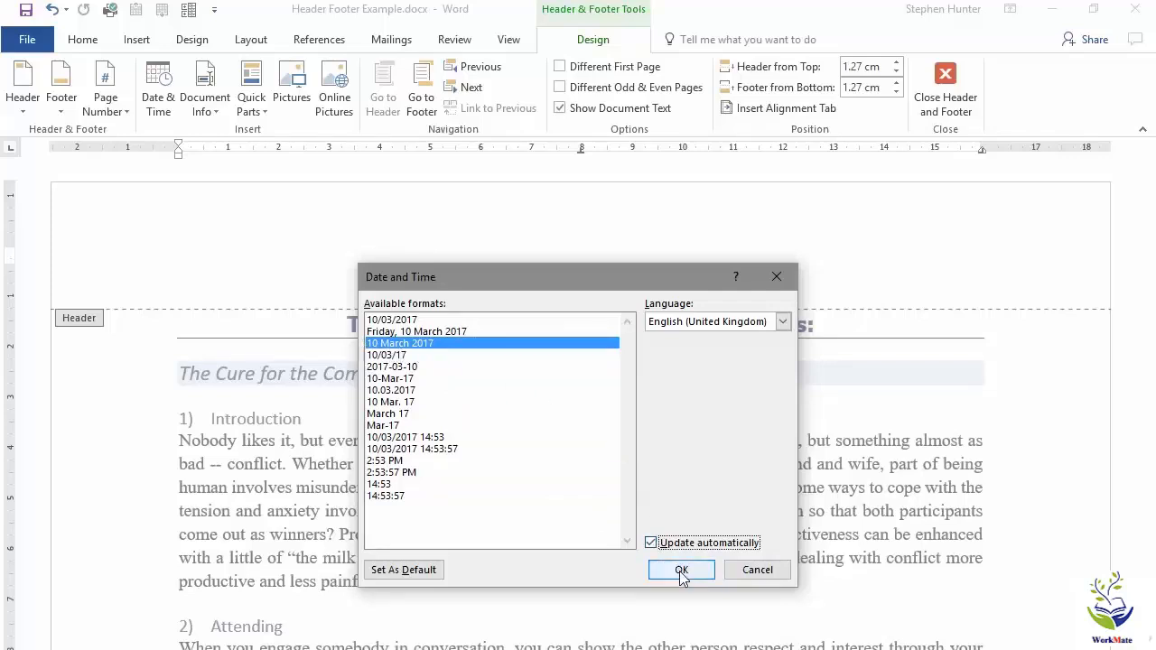
click(682, 576)
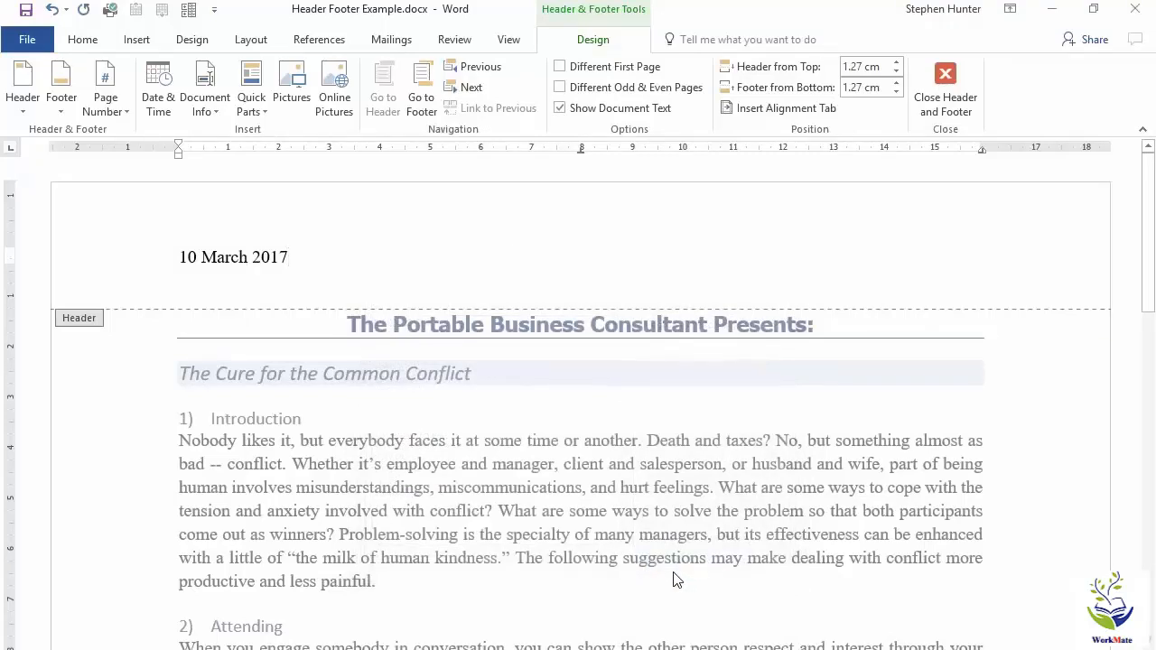
- Add "Activia Training" at the header's centre tab and the Document Title field at its right tab, and leave header editing
key(Tab)
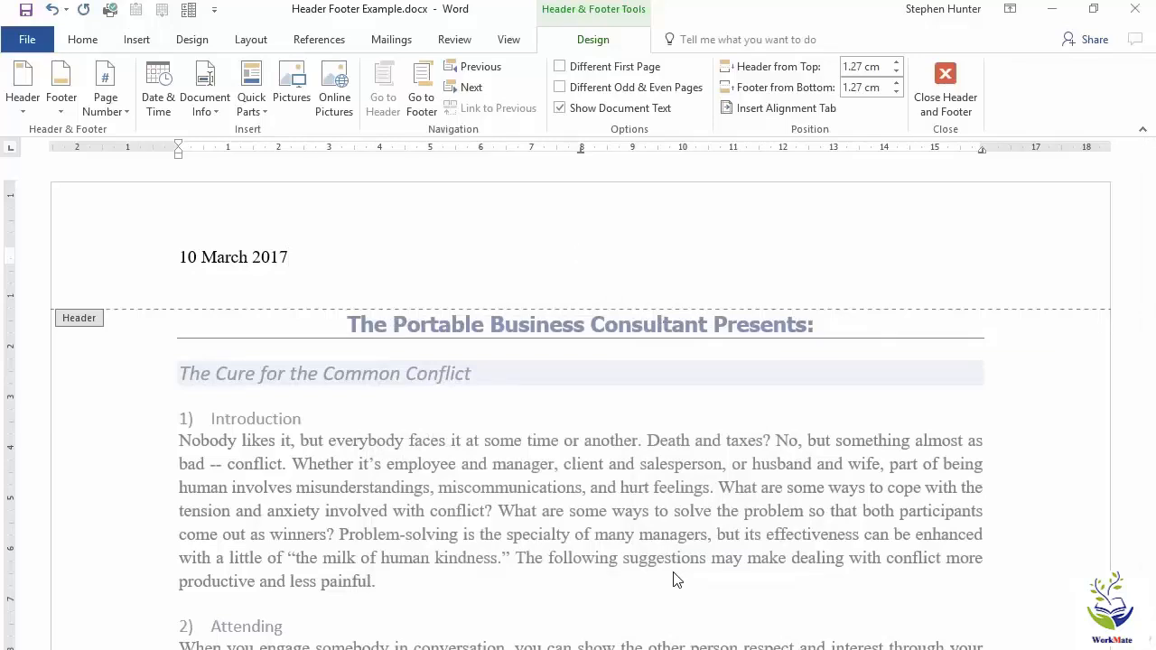
text(Activia Training)
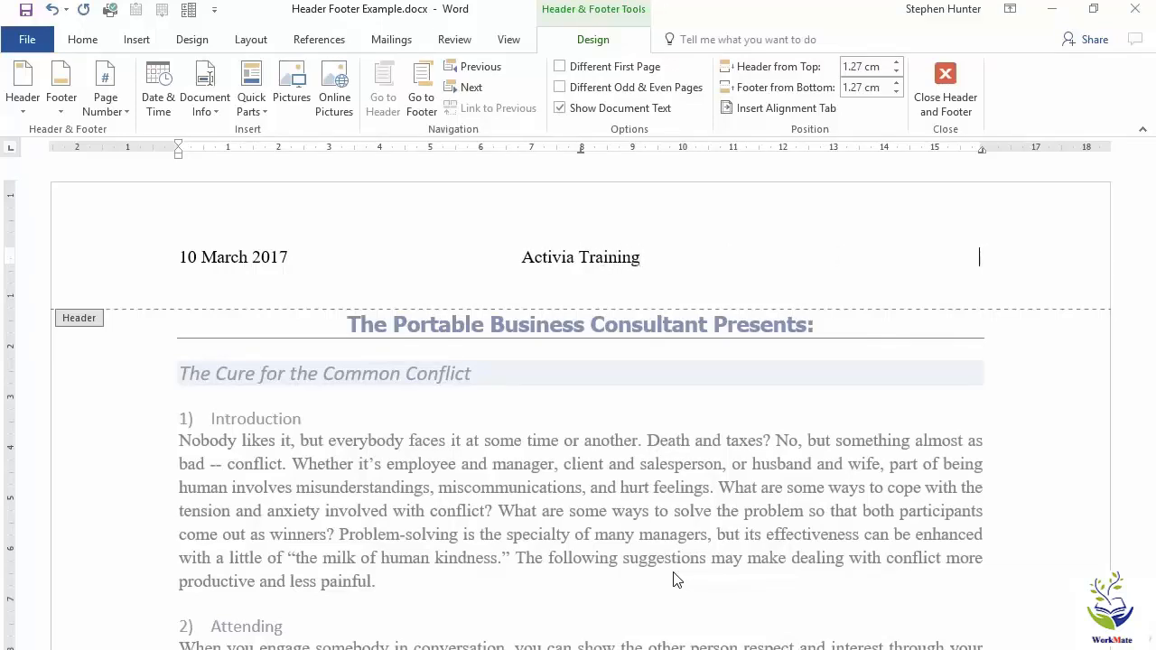
key(Tab)
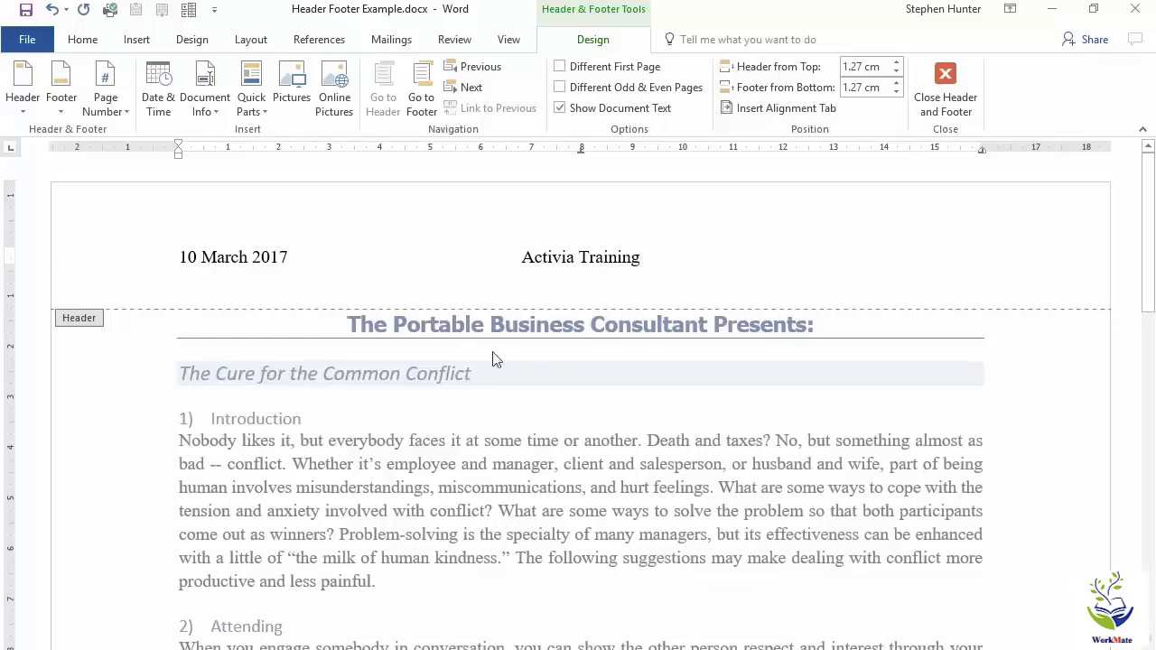
click(217, 119)
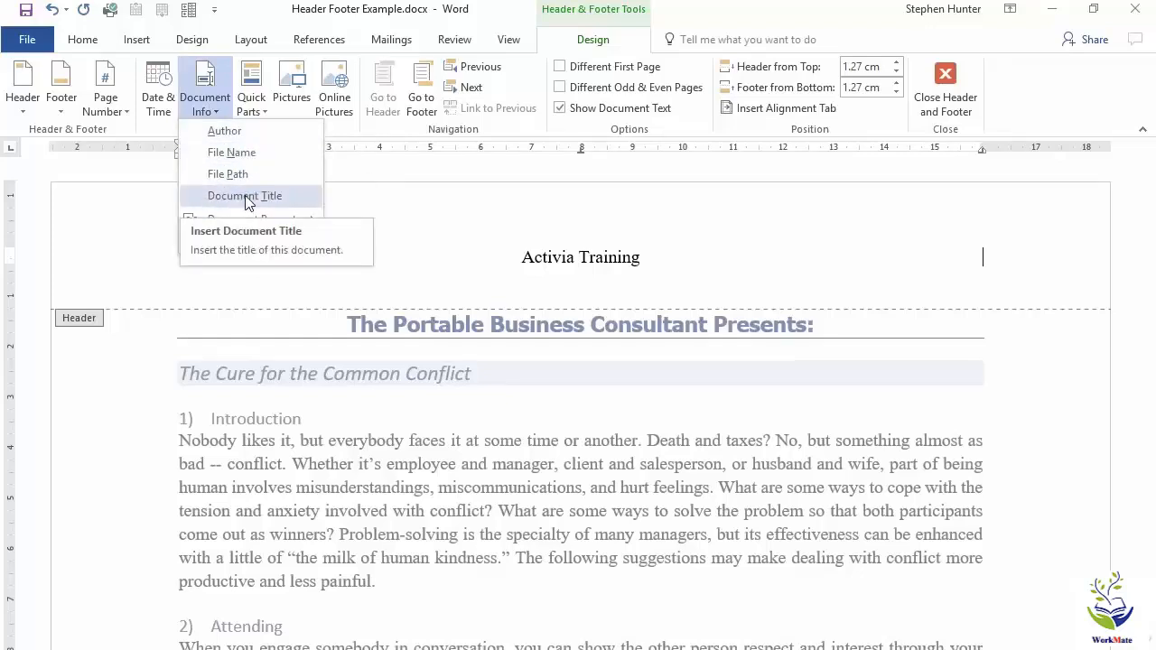
click(246, 198)
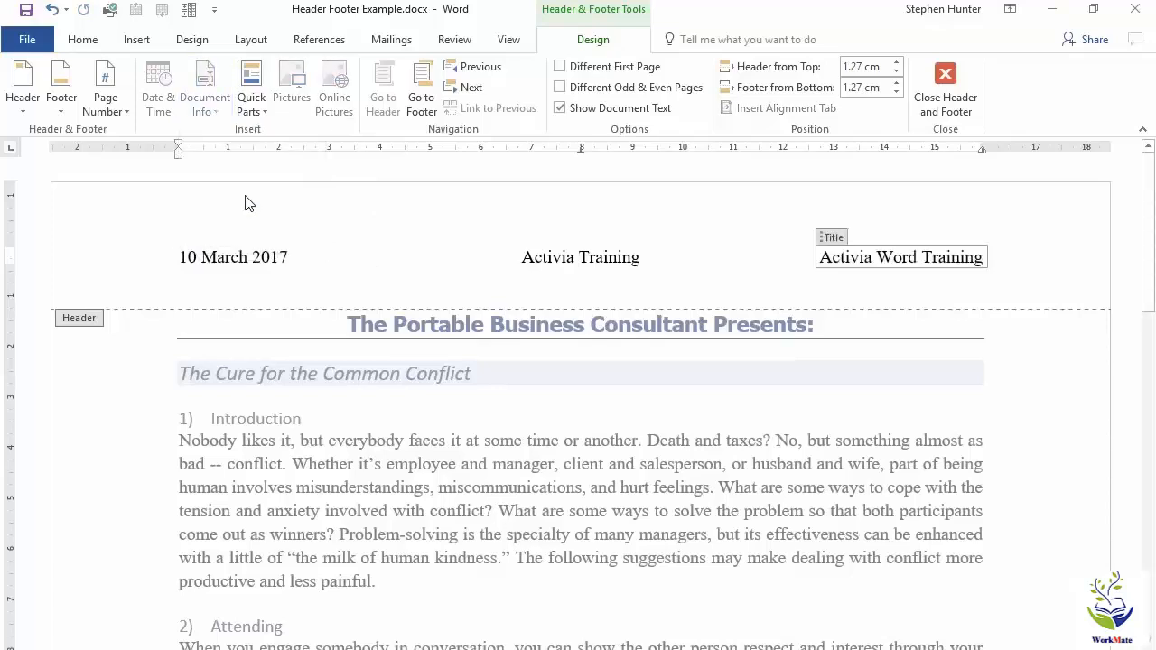
click(947, 95)
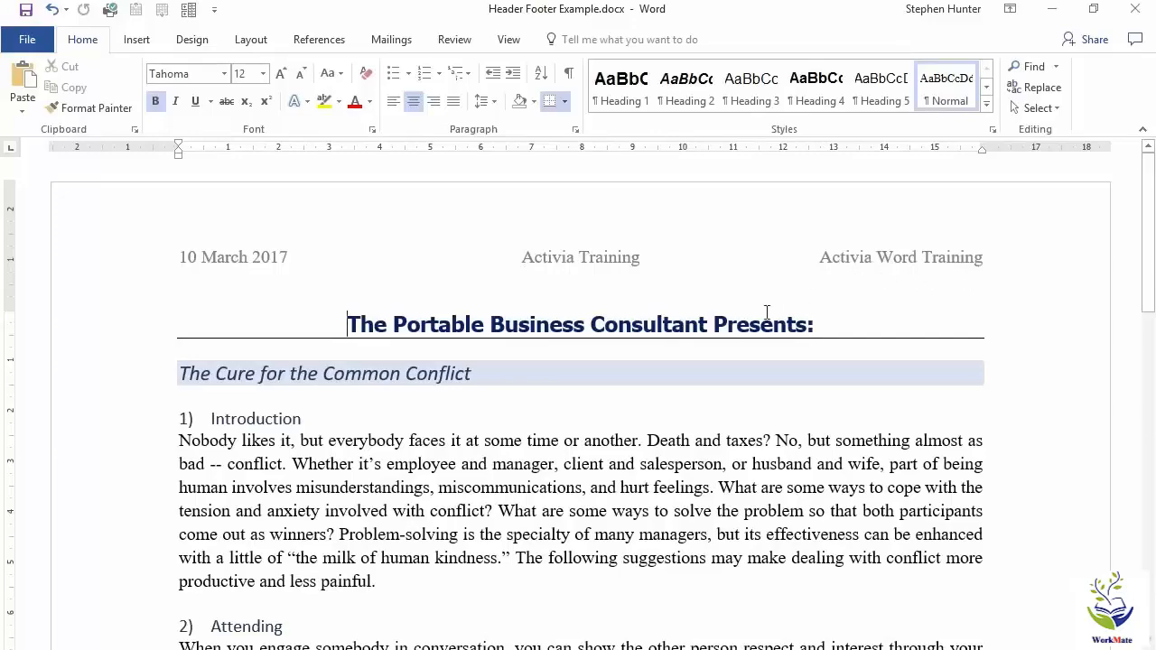
- Edit the footer, insert the centred Page X of Y page number in the Bold Numbers 2 style, and leave footer editing
scroll(801, 556, down, 15)
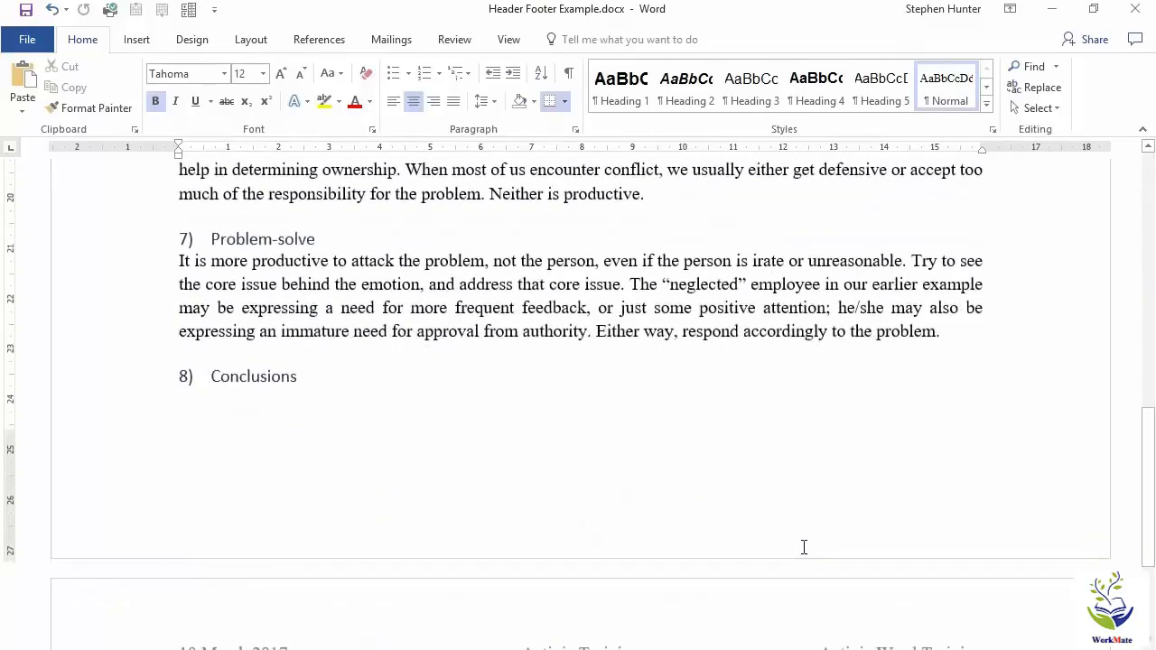
scroll(804, 547, down, 3)
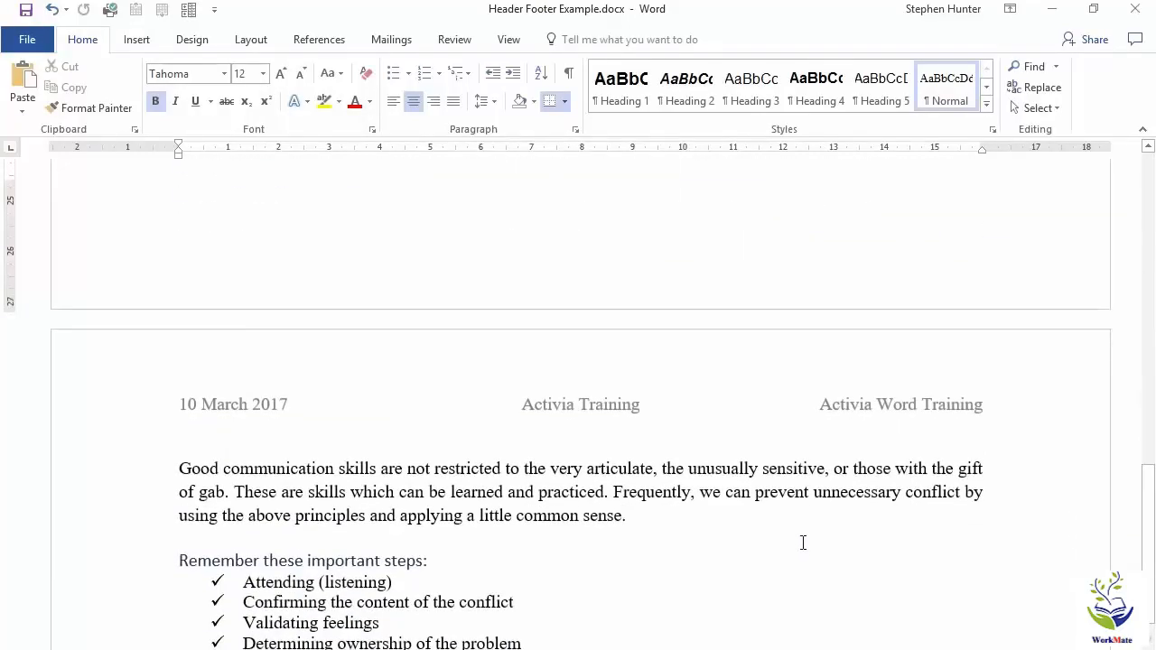
scroll(804, 544, up, 1)
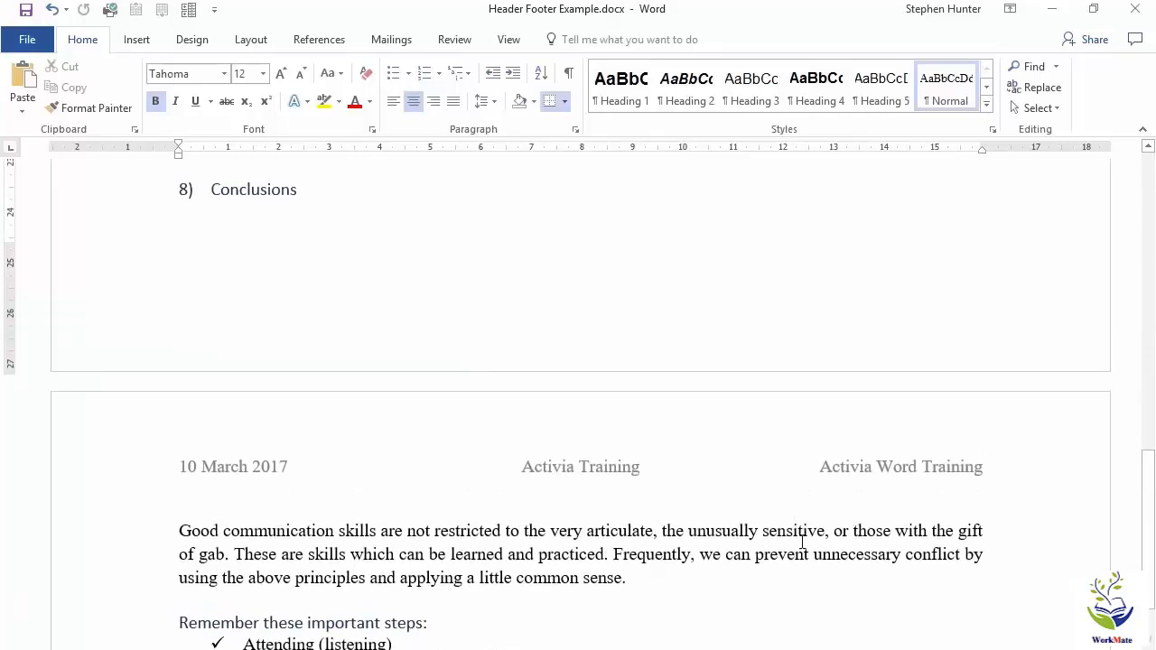
click(136, 43)
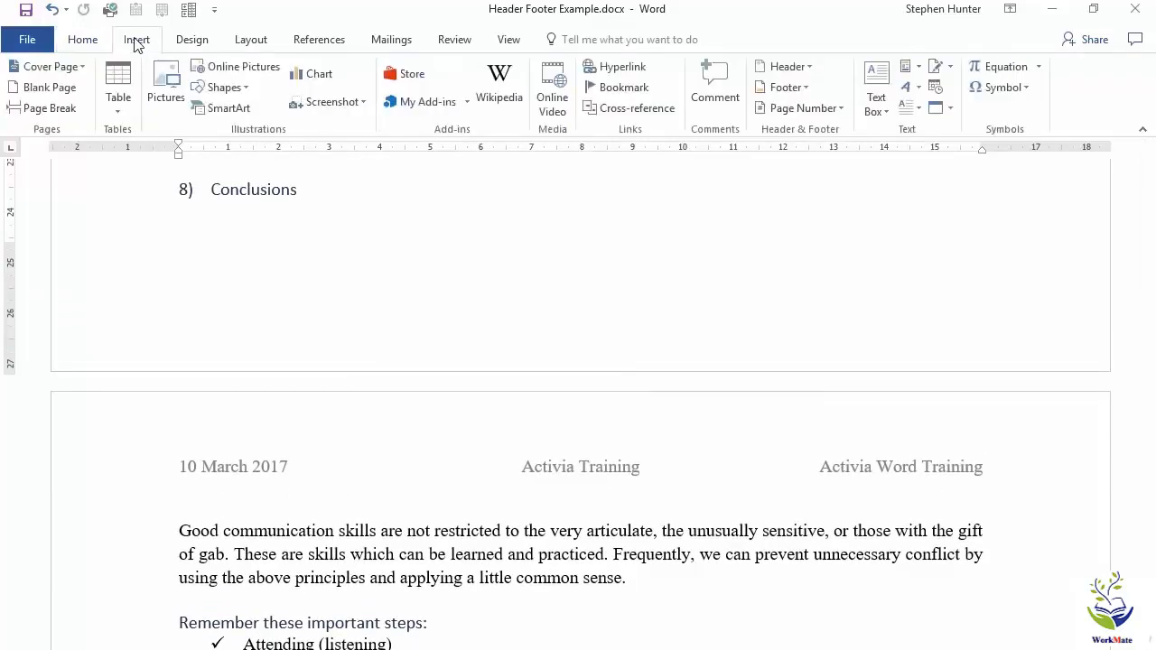
click(805, 90)
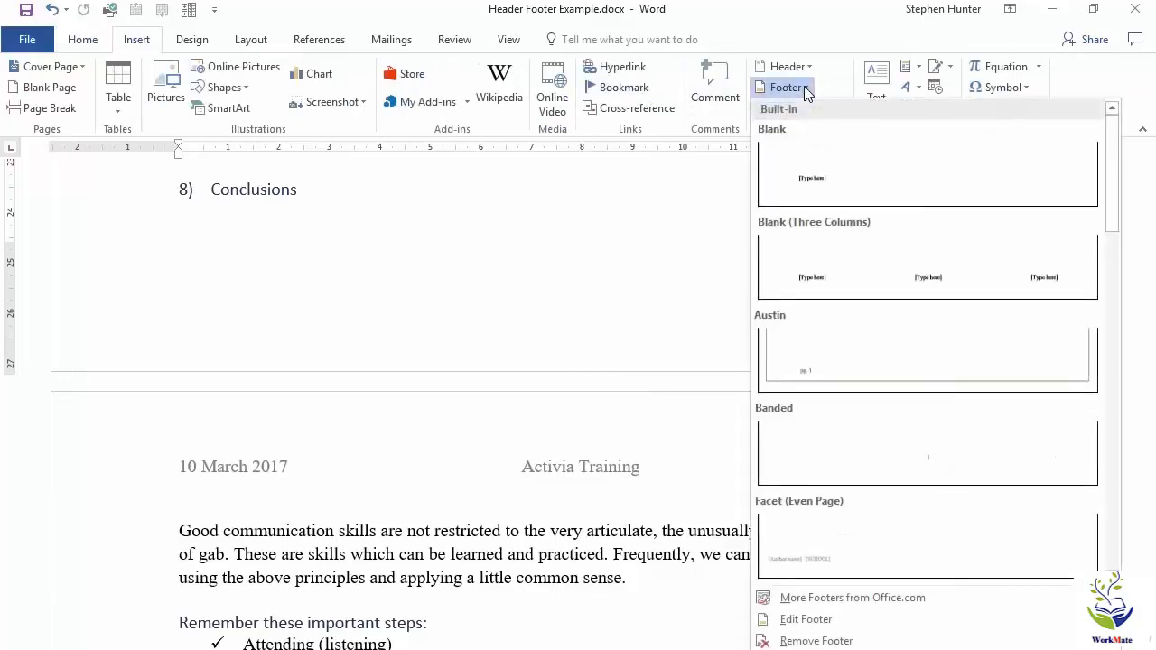
click(804, 619)
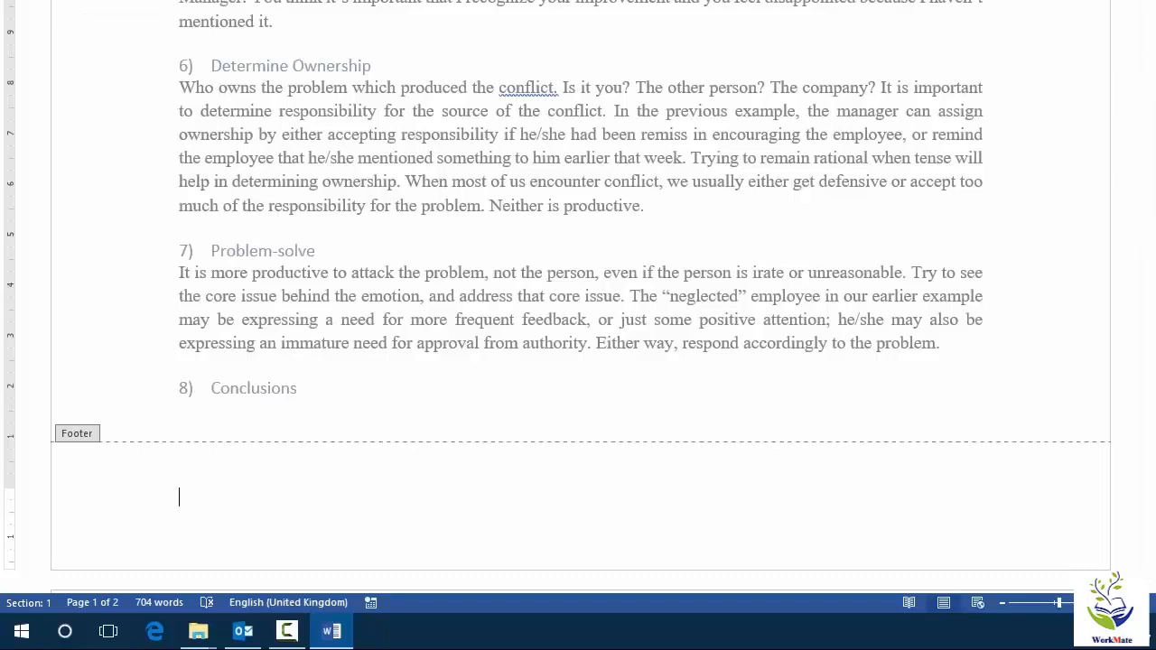
mouse_move(171, 2)
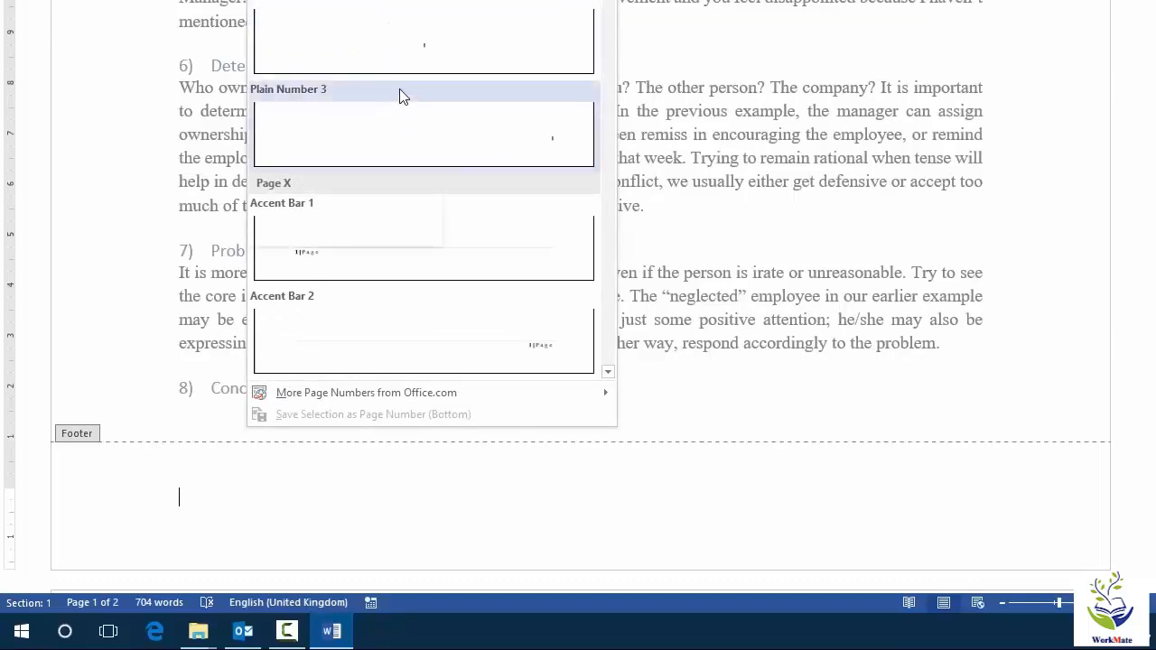
scroll(400, 94, down, 6)
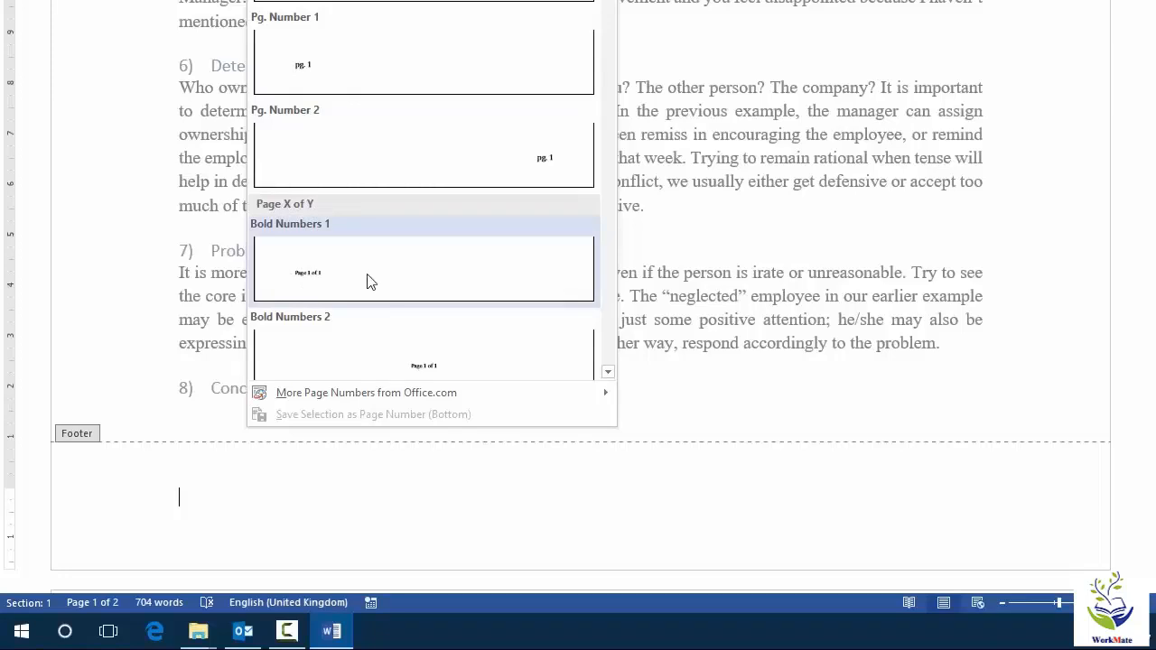
click(457, 363)
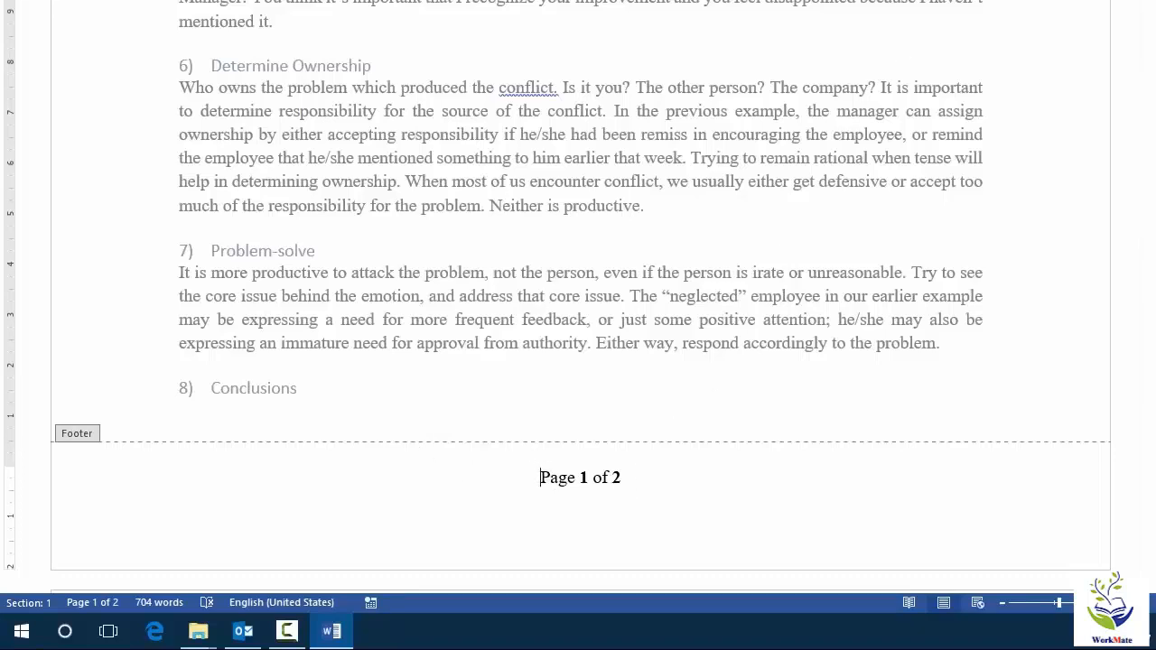
key(Escape)
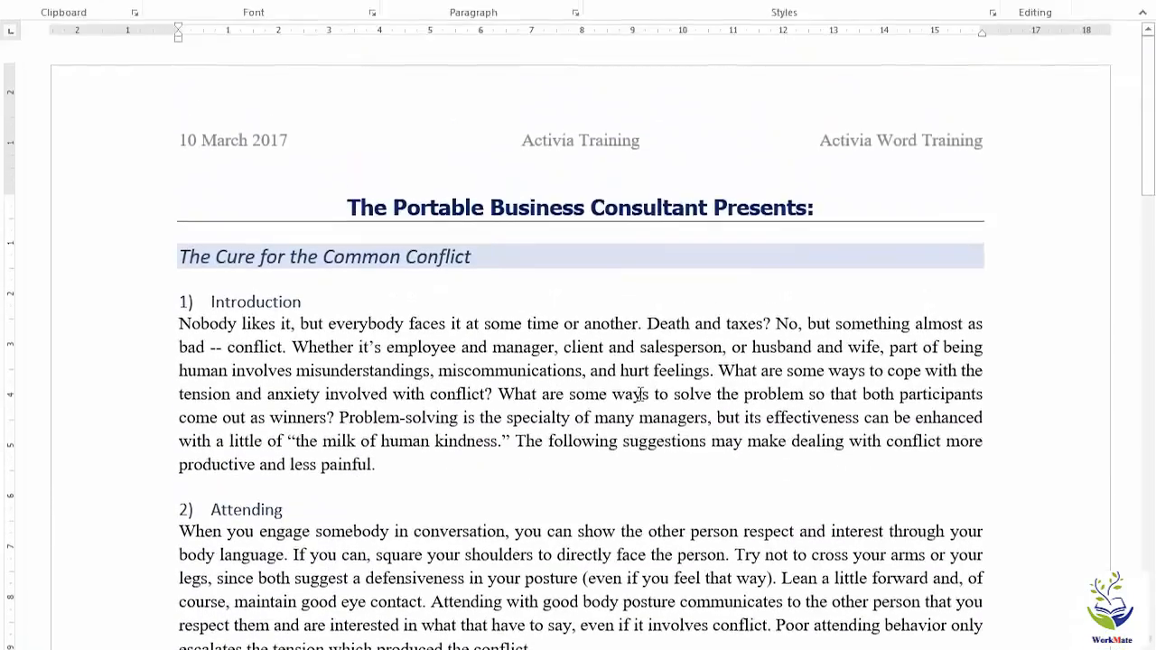
- Review the header and page-number footer across both pages and return to the start of the document
scroll(640, 240, down, 3)
scroll(635, 515, down, 5)
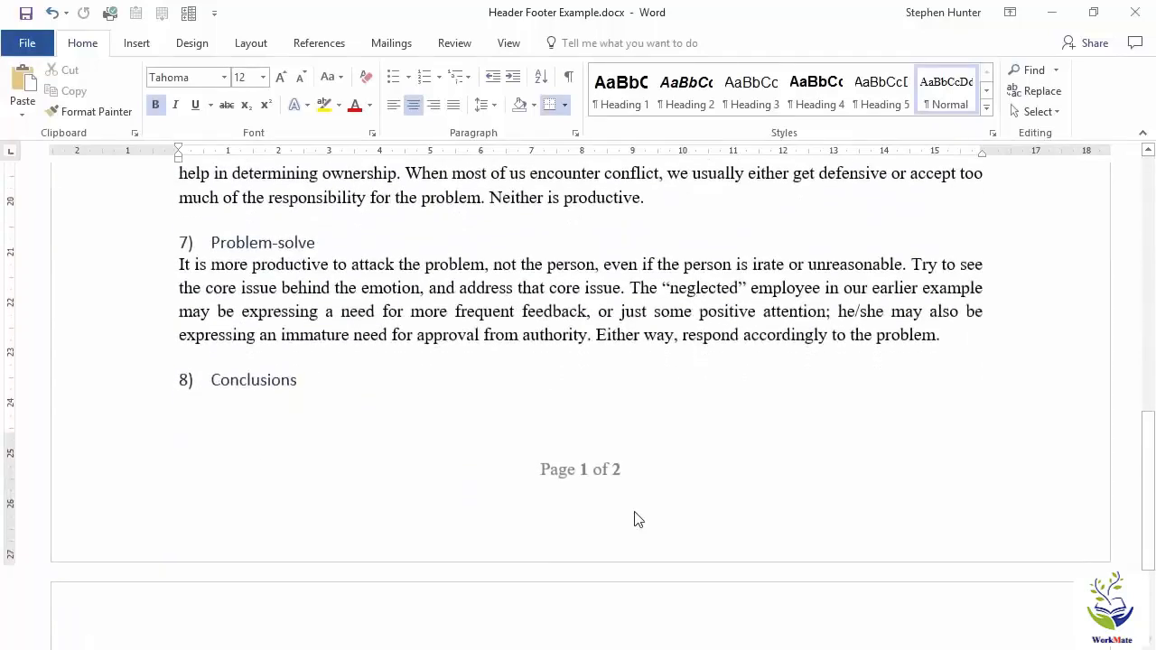
scroll(613, 489, down, 10)
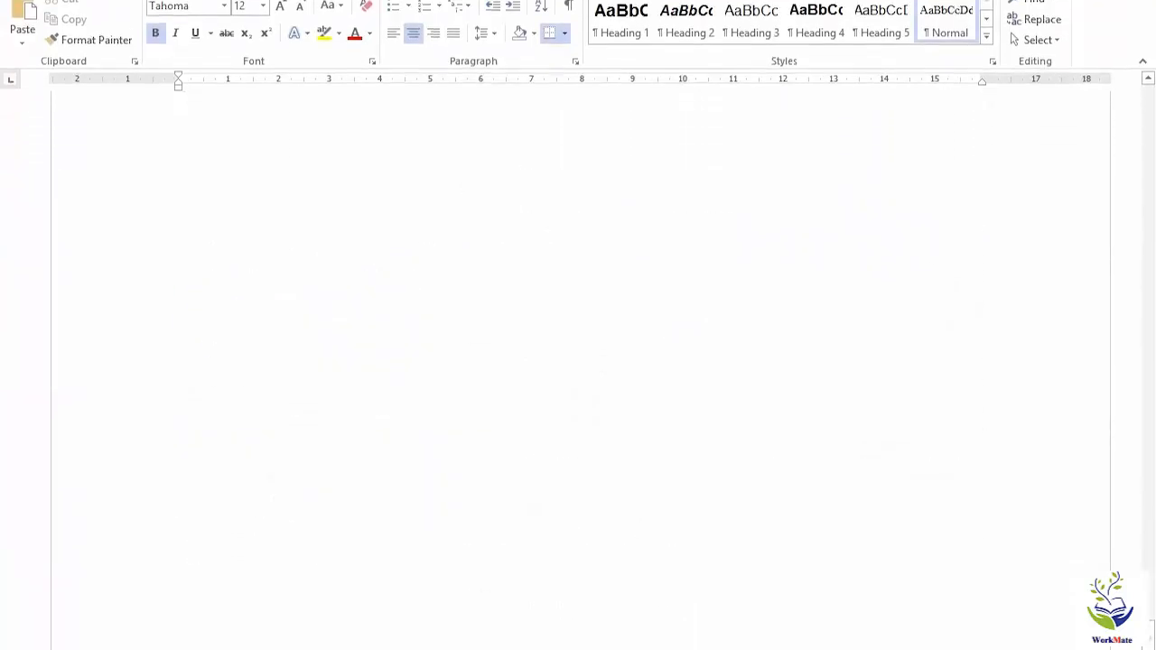
scroll(584, 388, up, 15)
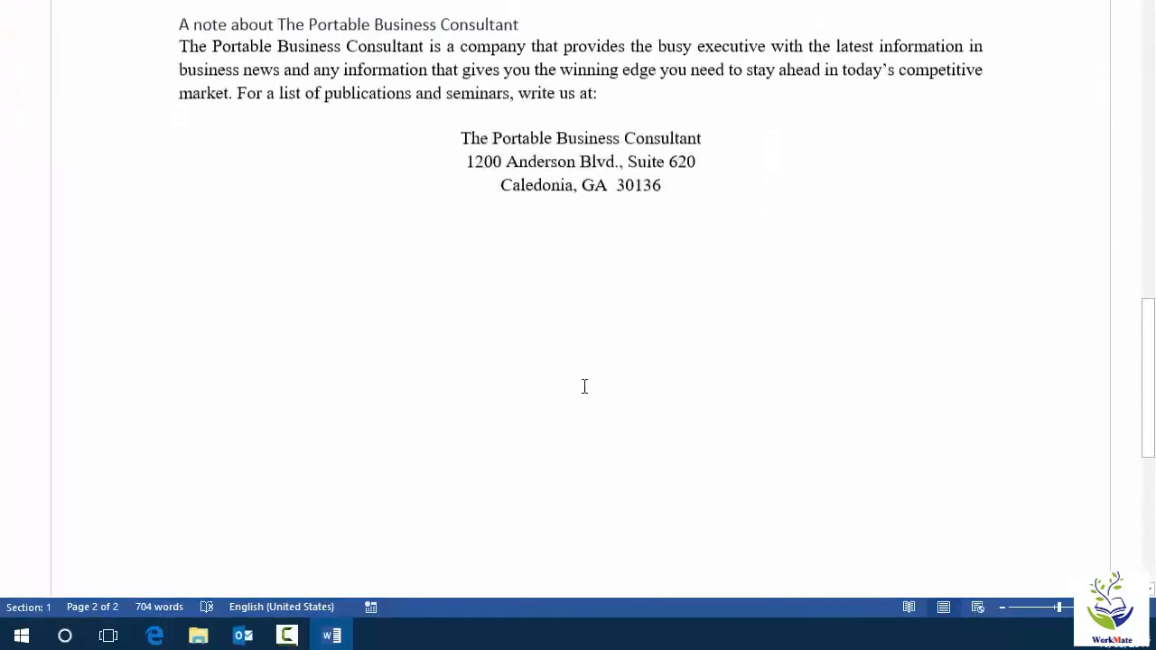
scroll(603, 622, up, 10)
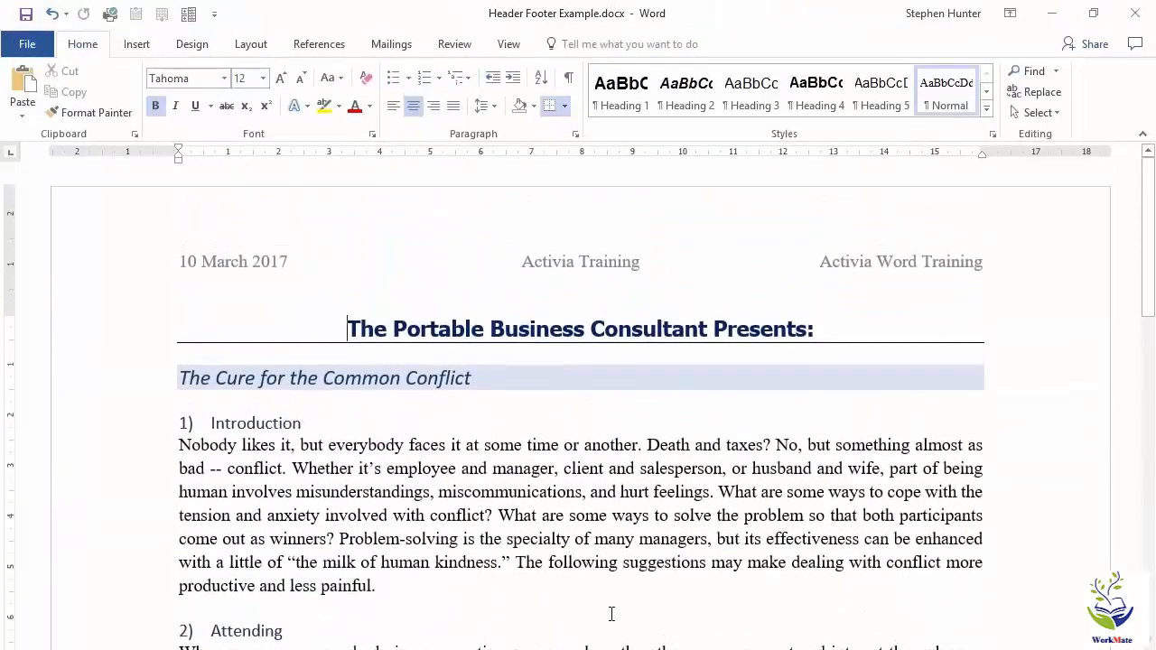